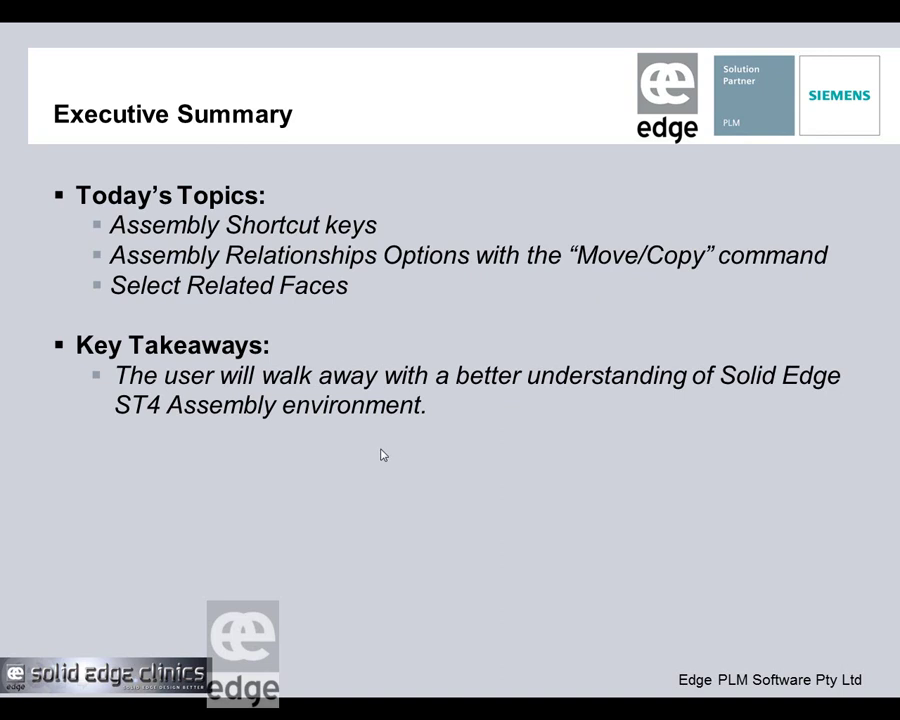
click(279, 462)
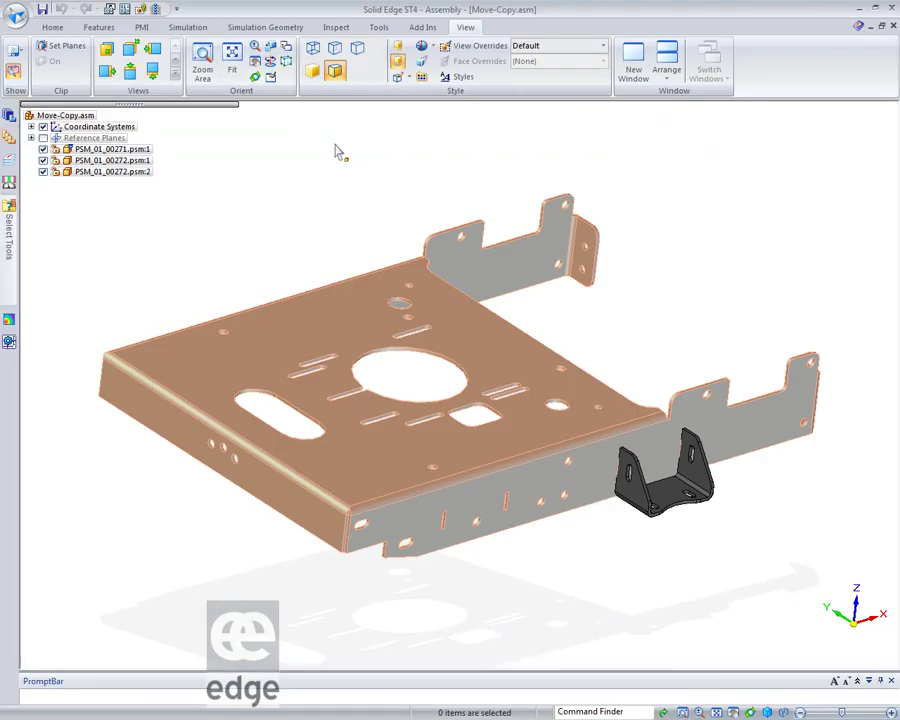
click(52, 27)
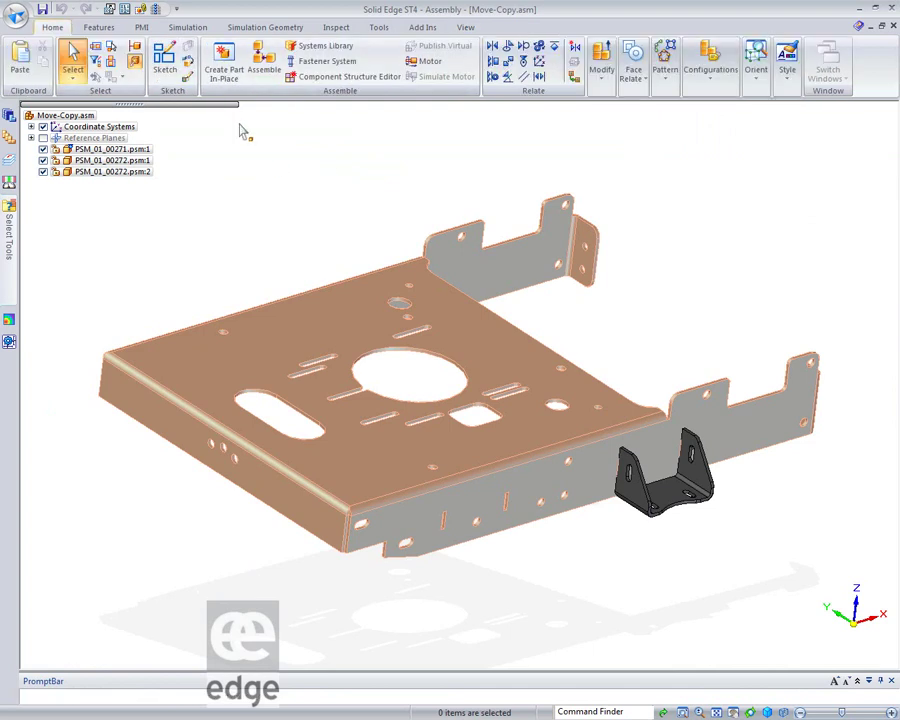
click(72, 78)
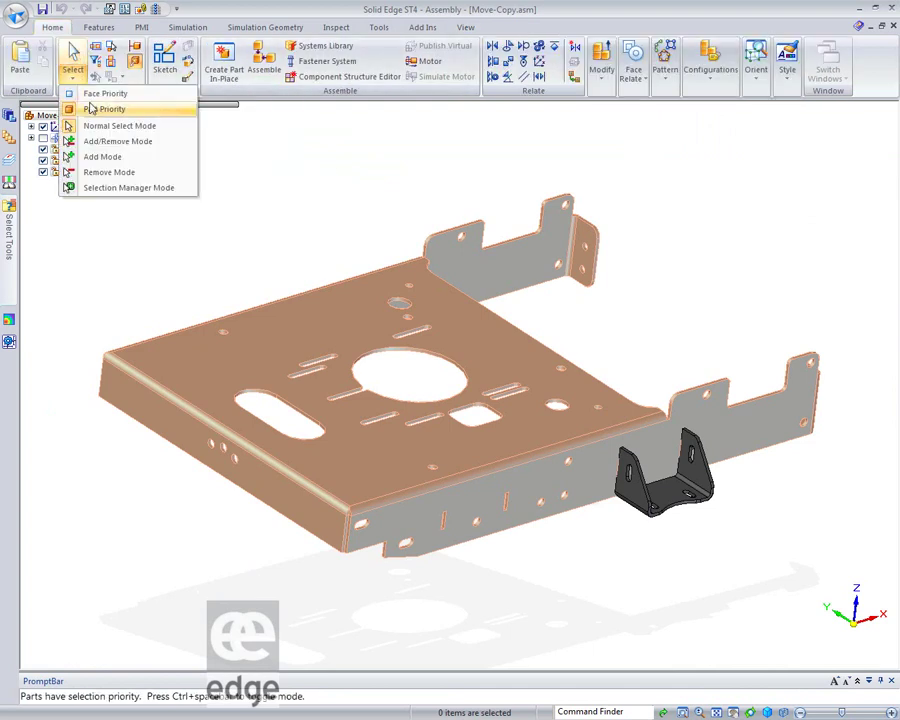
click(275, 164)
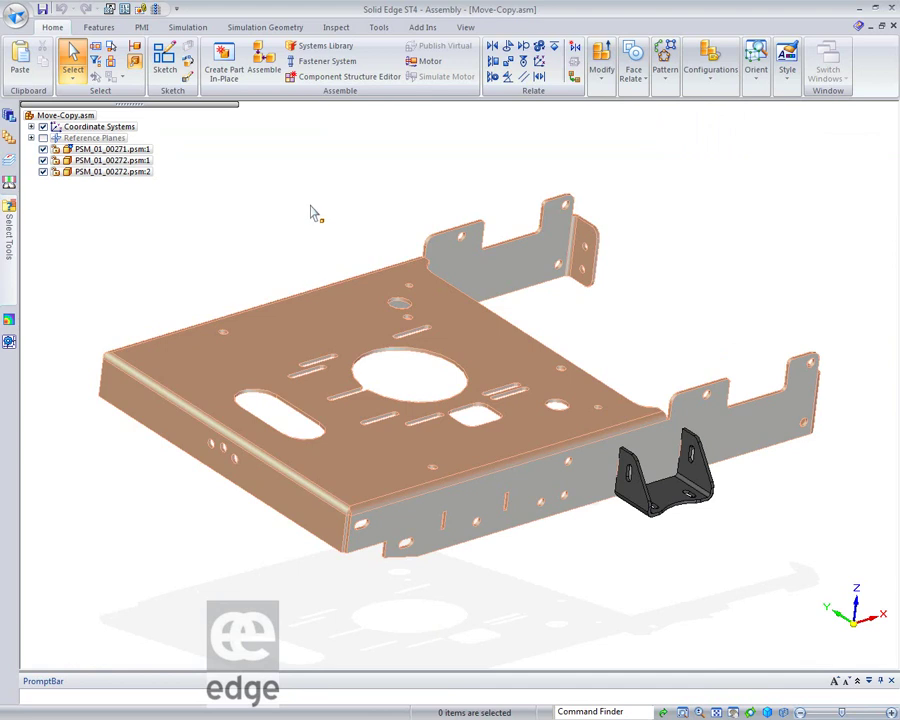
Use Show/Hide All Component to show all reference planes and hide all coordinate systems and reference axes in the assembly
right_click(313, 213)
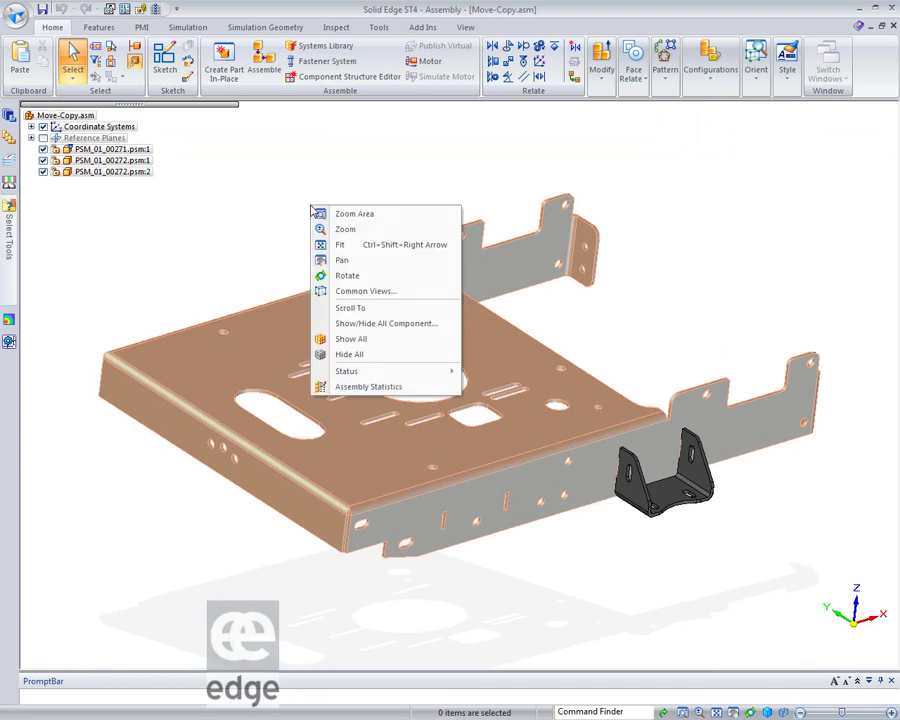
click(370, 330)
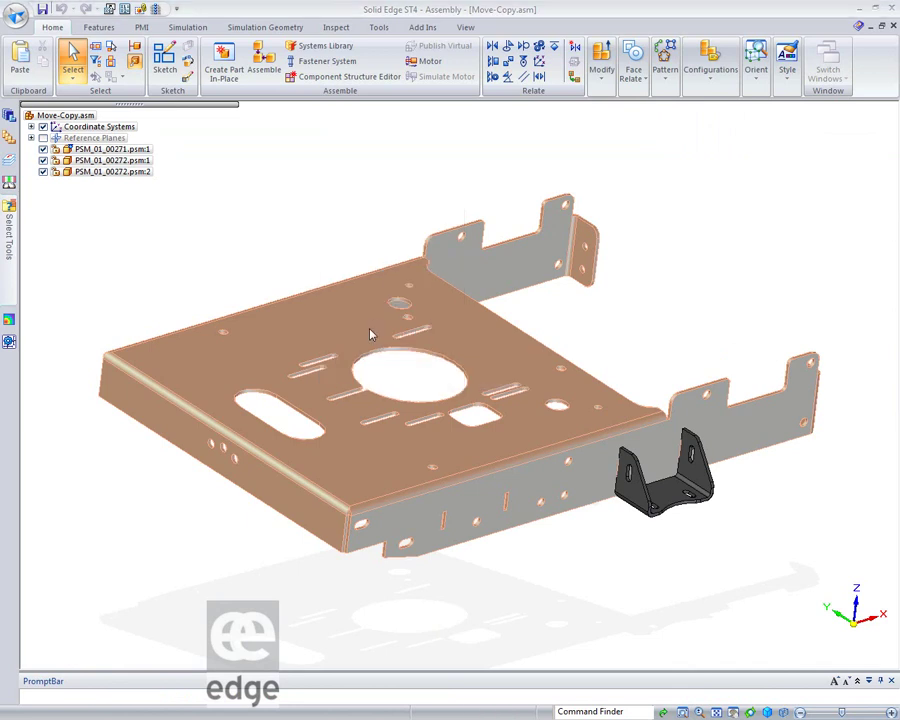
drag(372, 257, 798, 165)
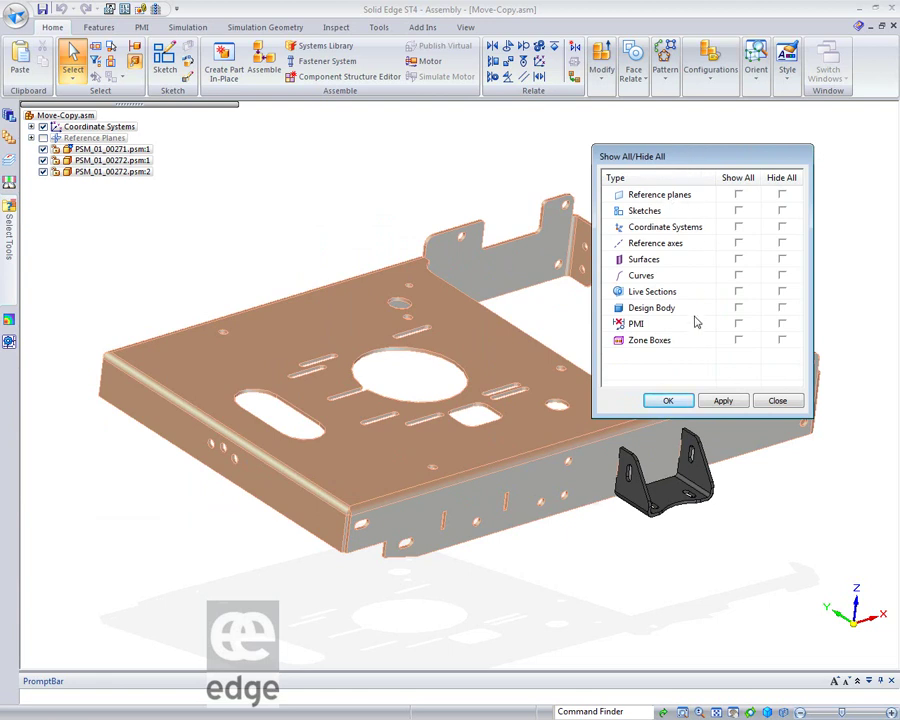
click(738, 195)
click(740, 227)
click(782, 227)
click(783, 196)
click(782, 243)
click(738, 195)
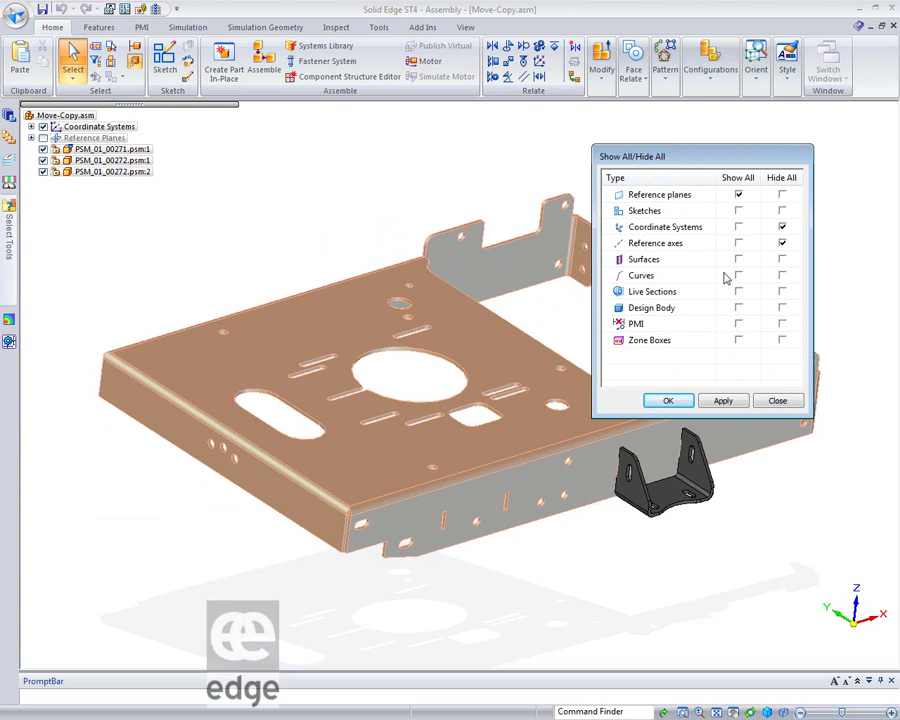
click(732, 401)
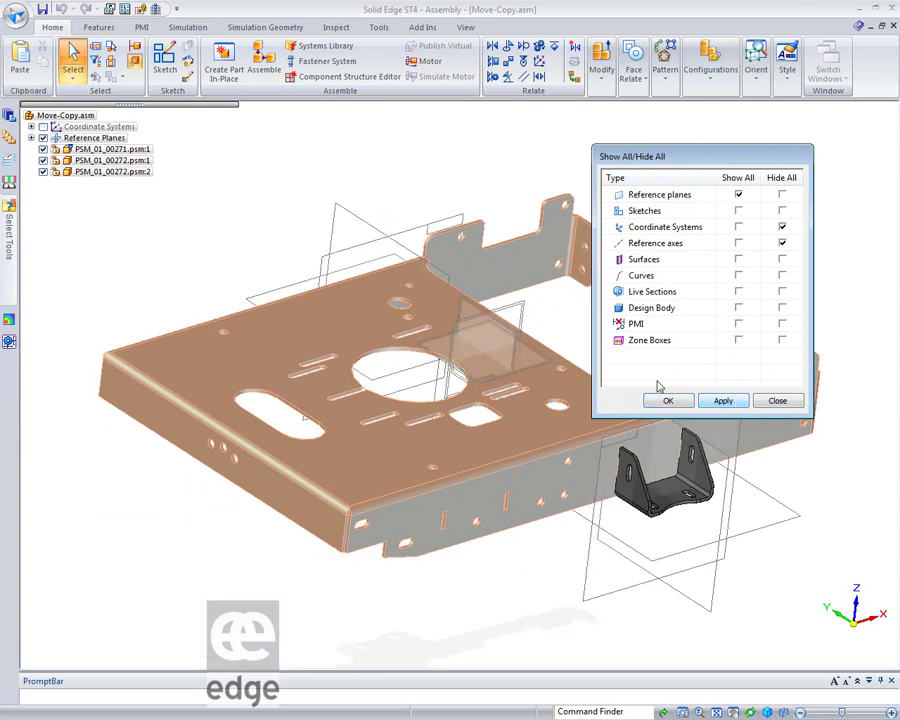
Hide all reference planes in the assembly and close the Show All/Hide All settings
click(782, 195)
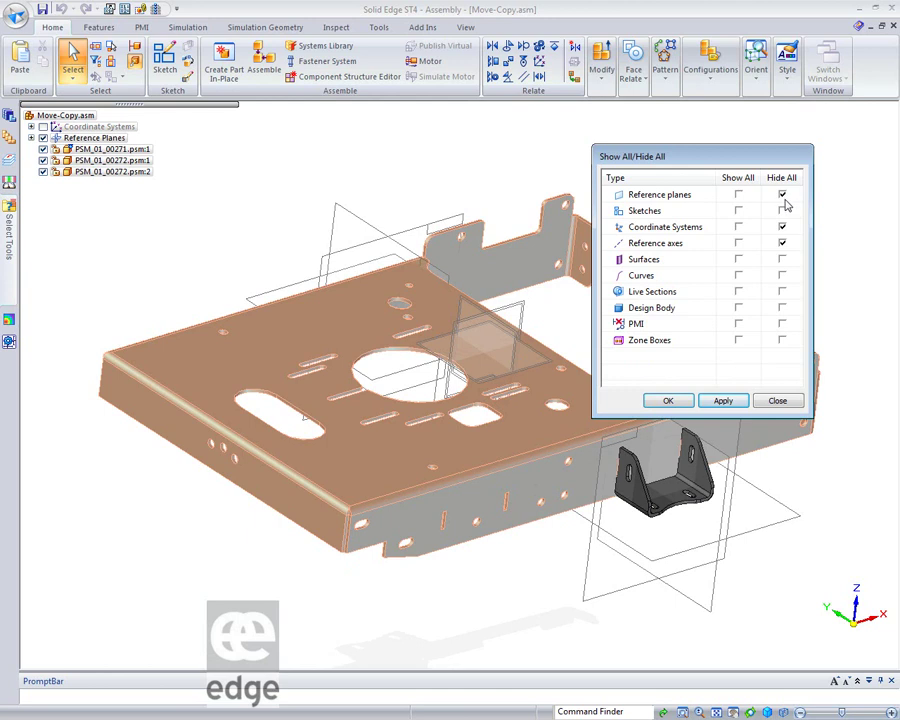
click(723, 403)
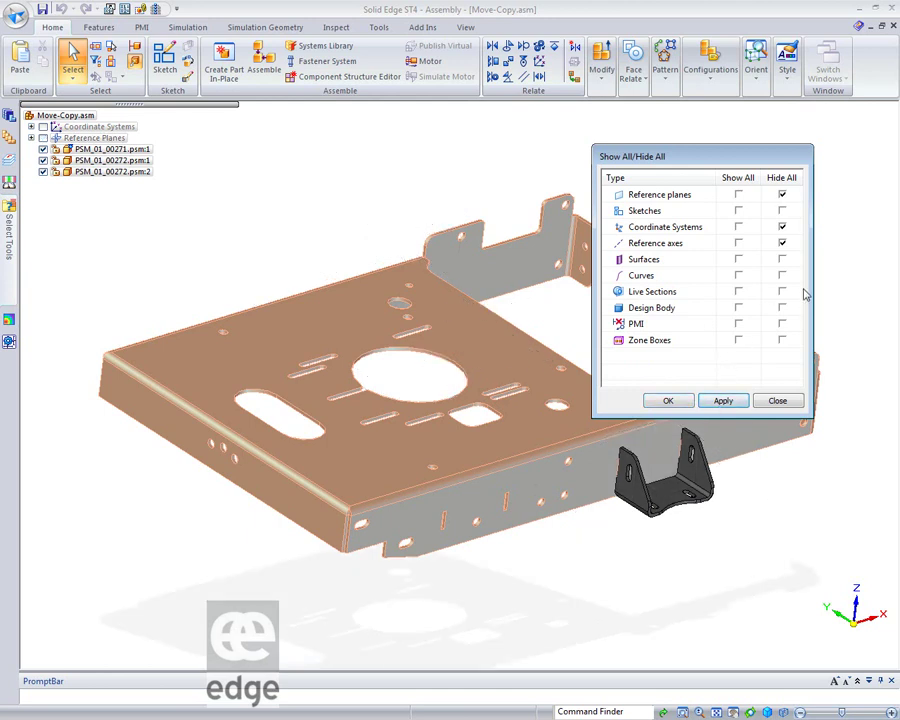
click(778, 401)
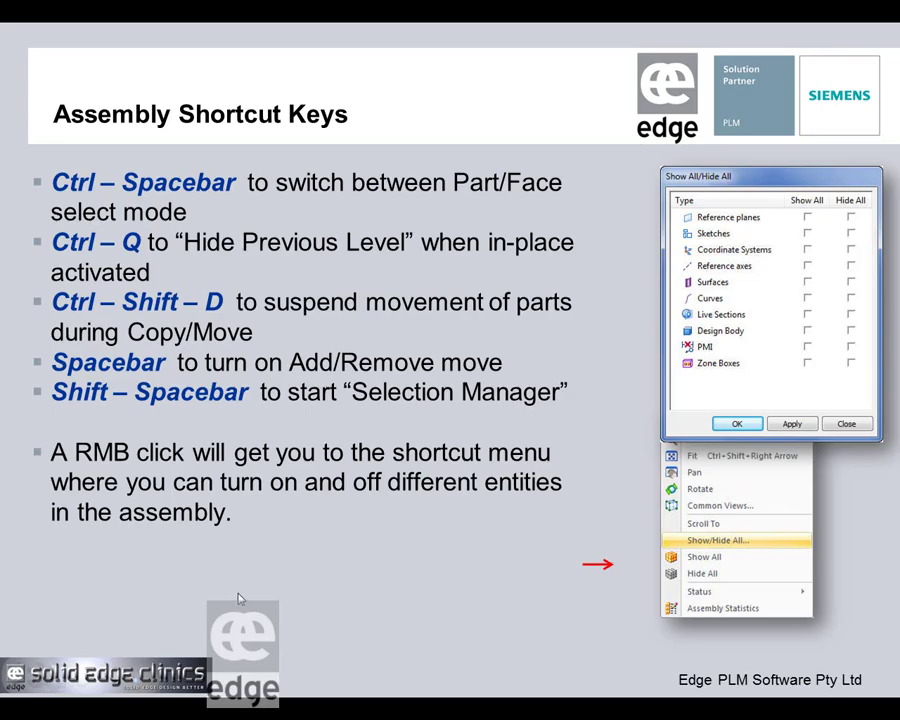
key(Right)
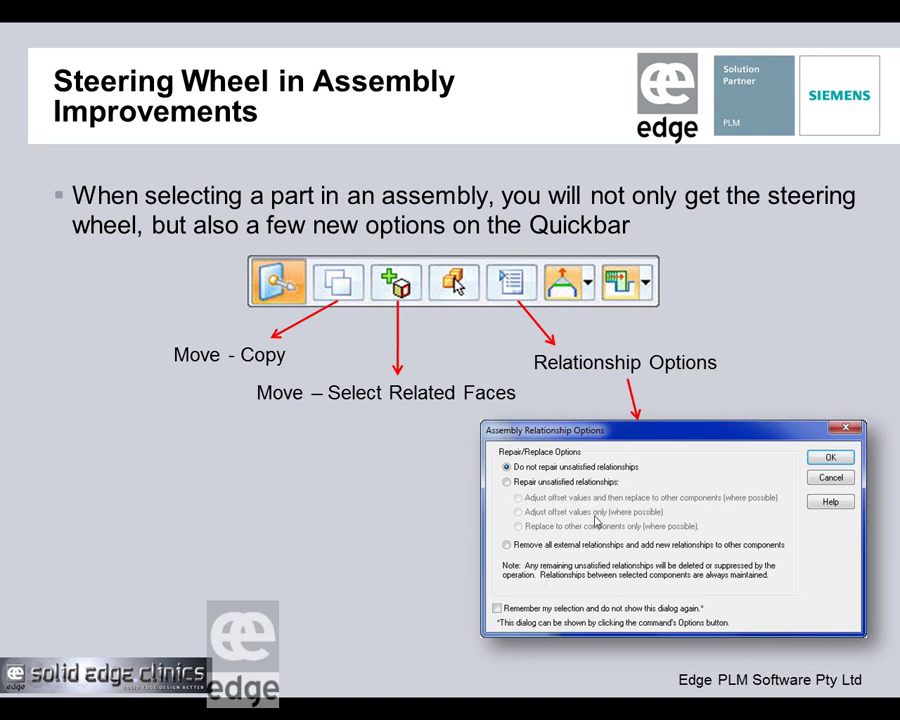
click(392, 503)
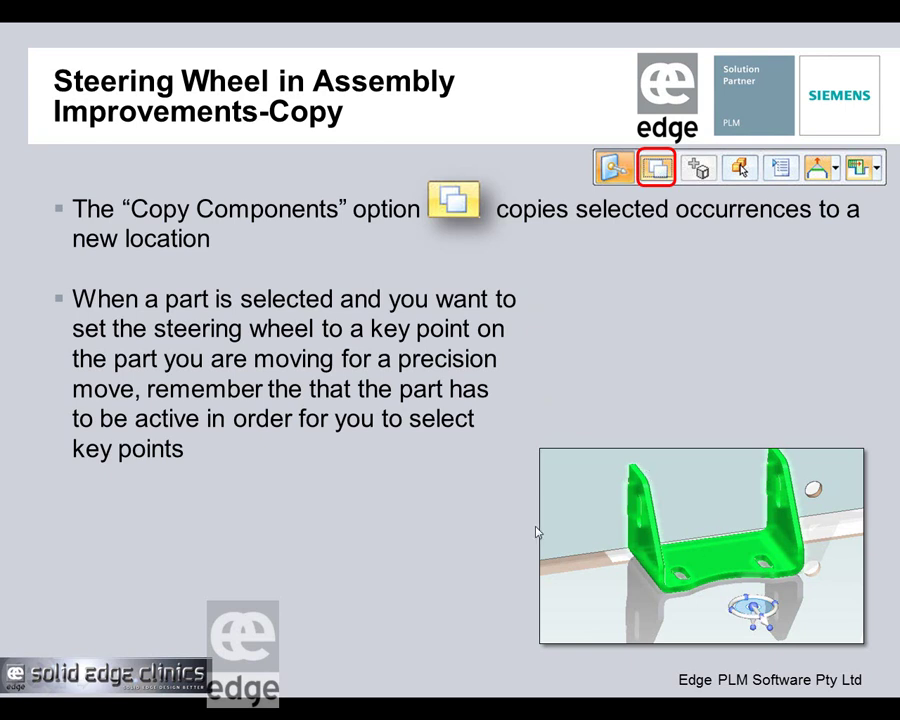
click(400, 518)
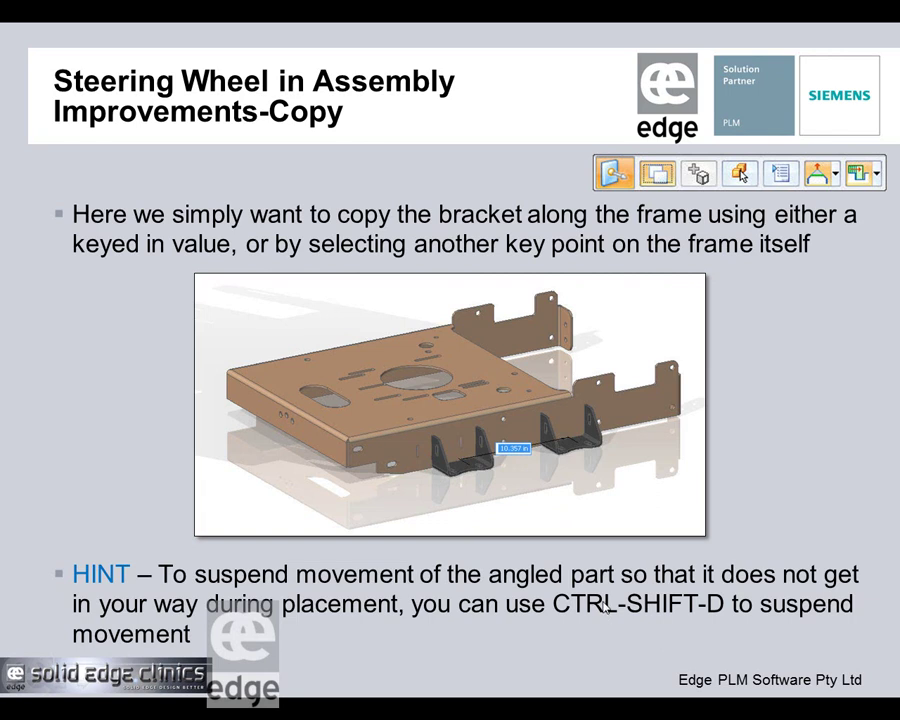
click(538, 641)
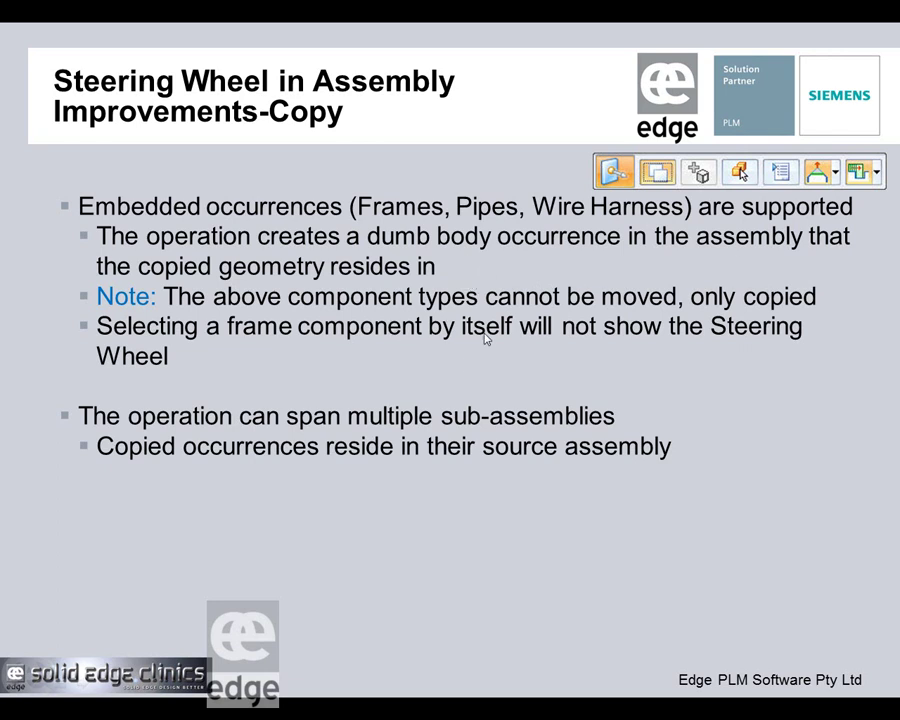
click(422, 352)
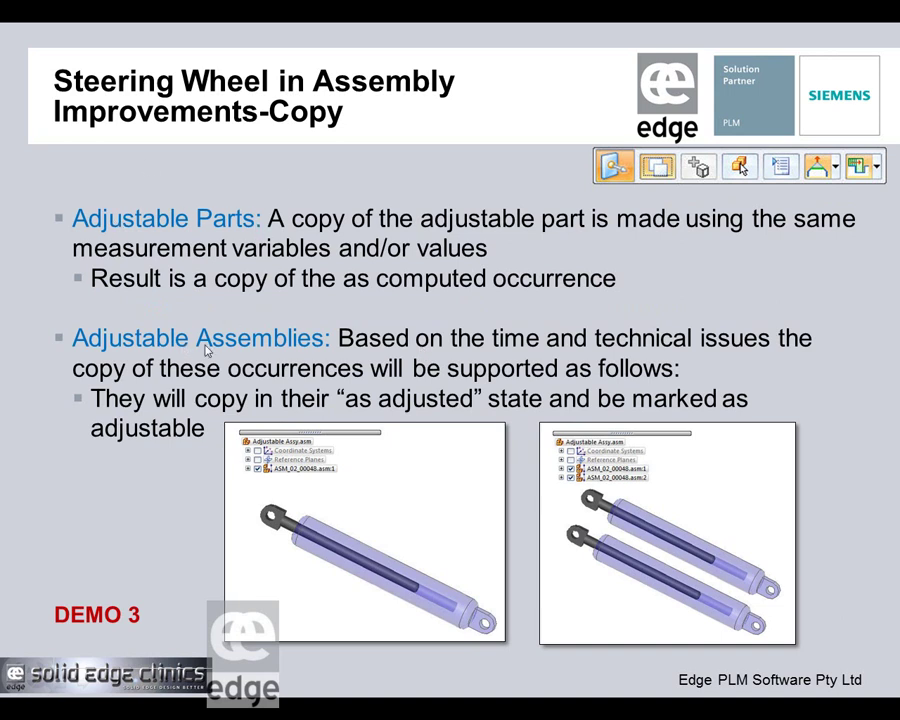
click(337, 325)
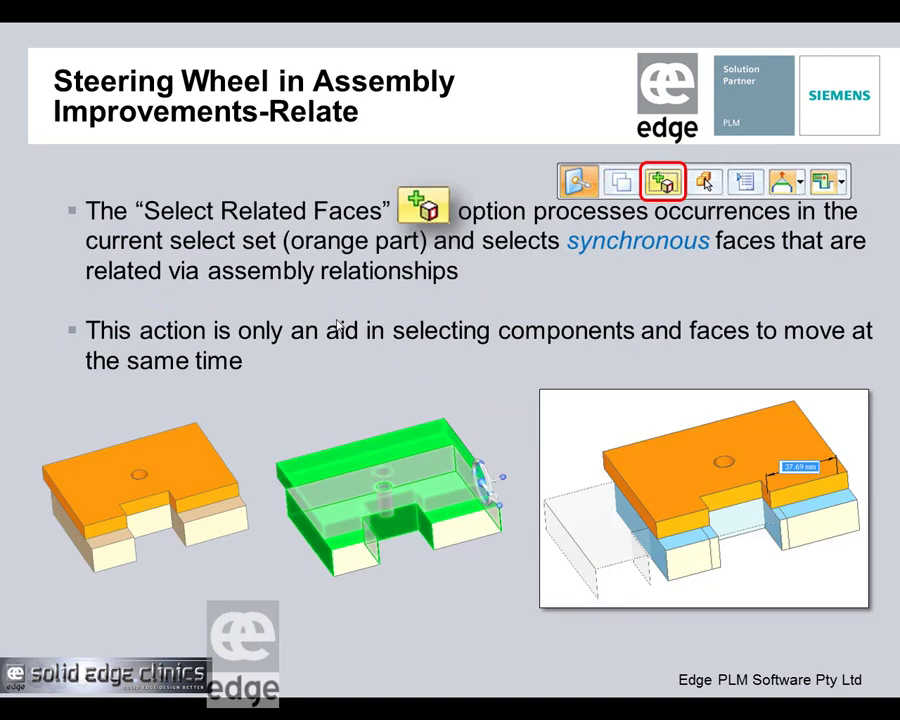
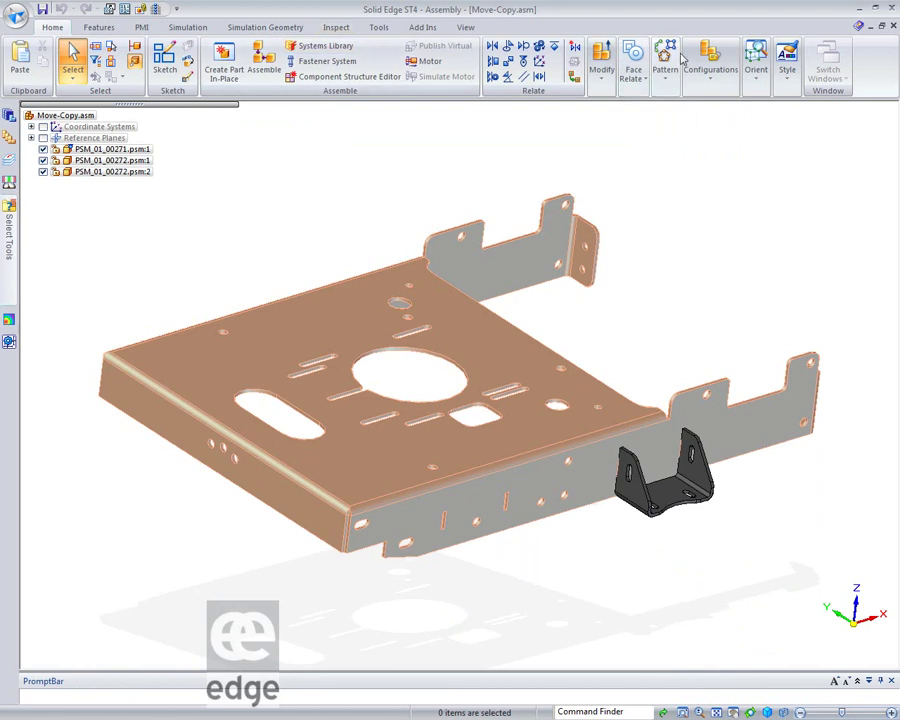
Select the dark bracket PSM_01_00272.psm:1 mounted on the frame's side flange
scroll(830, 515, up, 5)
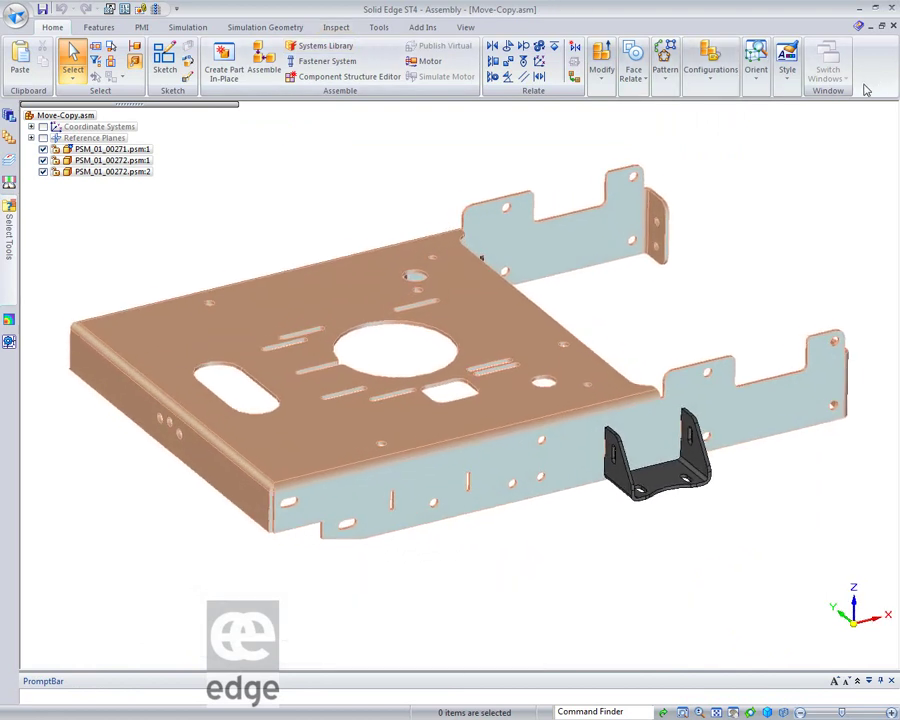
click(703, 472)
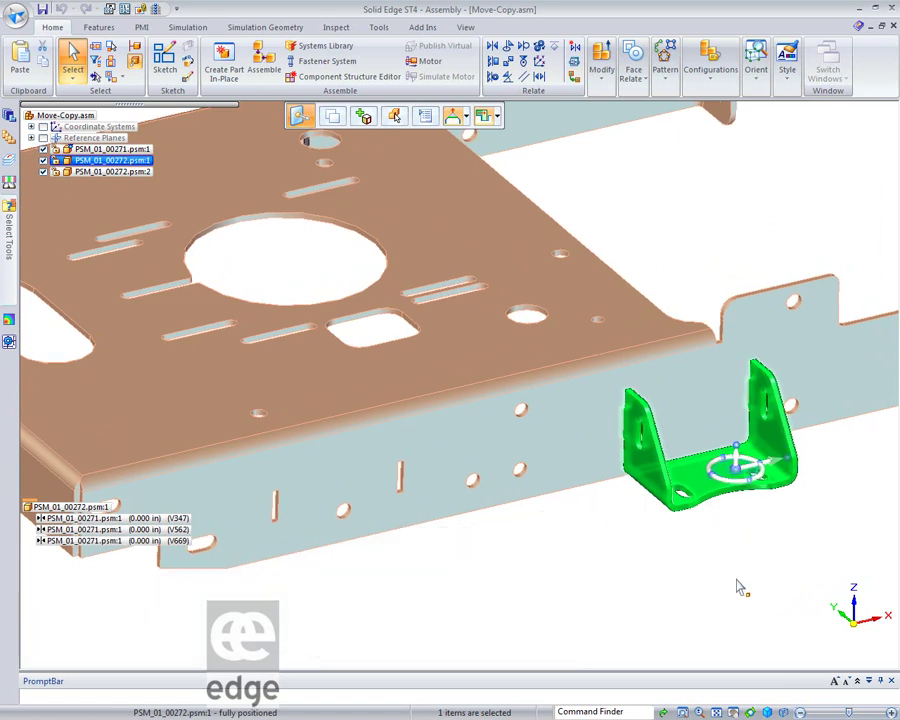
click(335, 118)
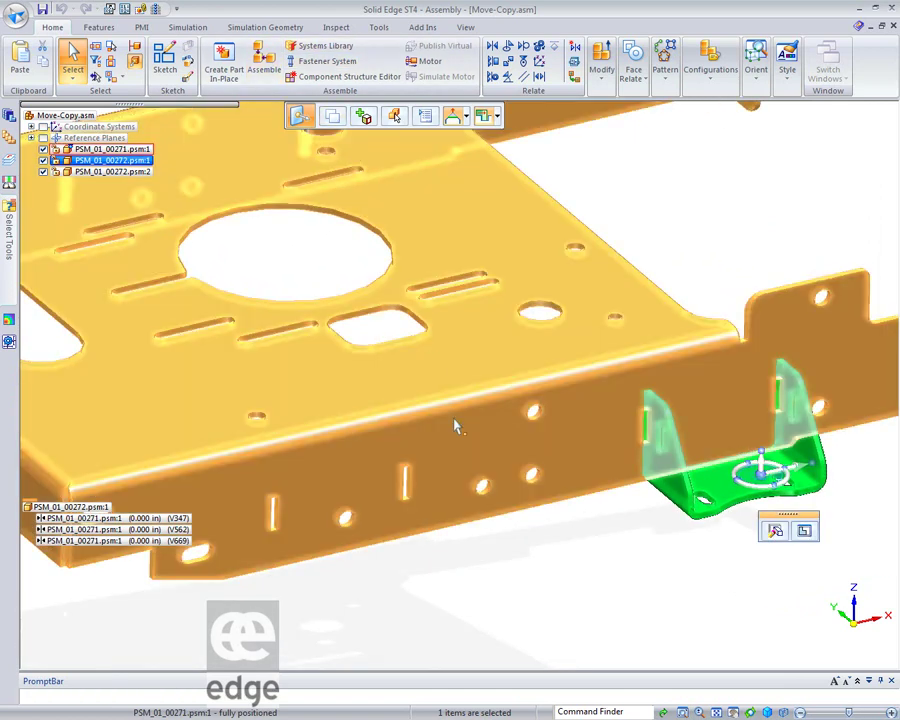
click(486, 478)
scroll(494, 510, up, 3)
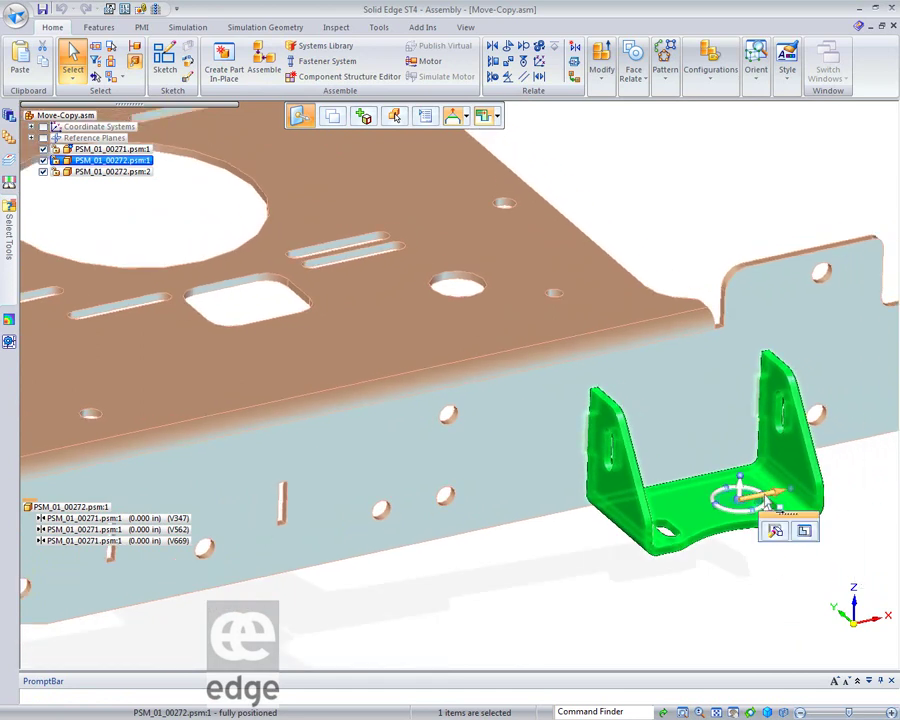
click(741, 493)
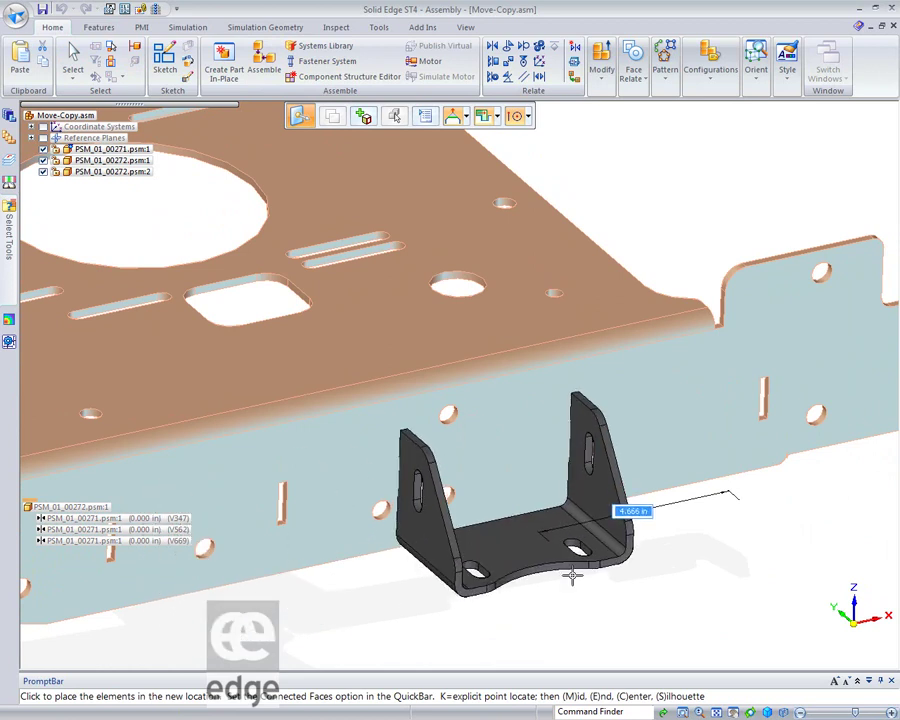
key(Escape)
Relocate the steering wheel's origin to the top corner of the mounting tab on the bracket's left upright
scroll(705, 595, up, 5)
scroll(714, 609, up, 3)
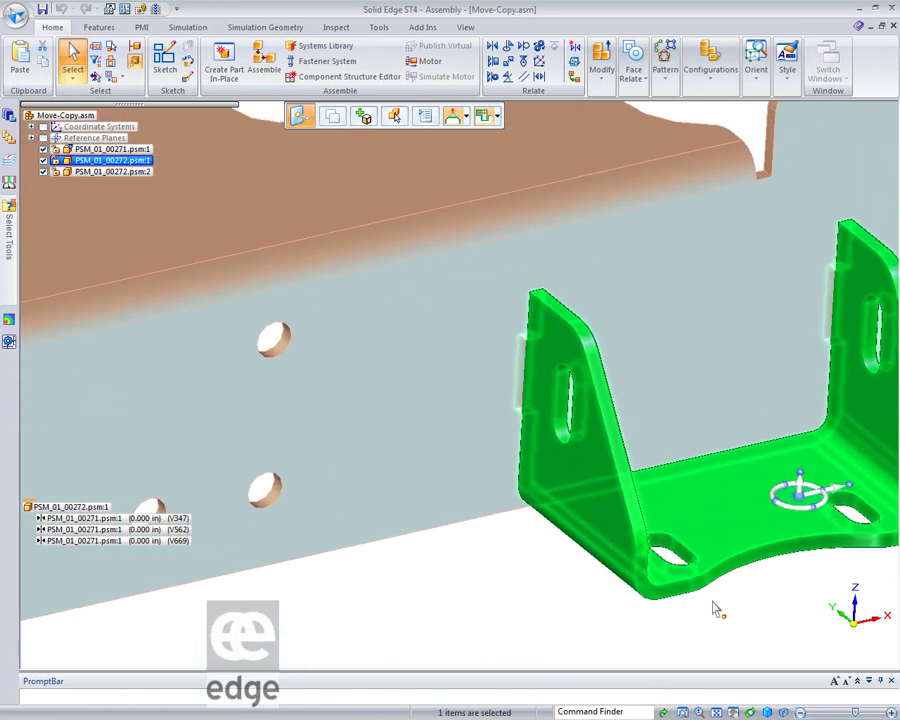
mouse_move(779, 492)
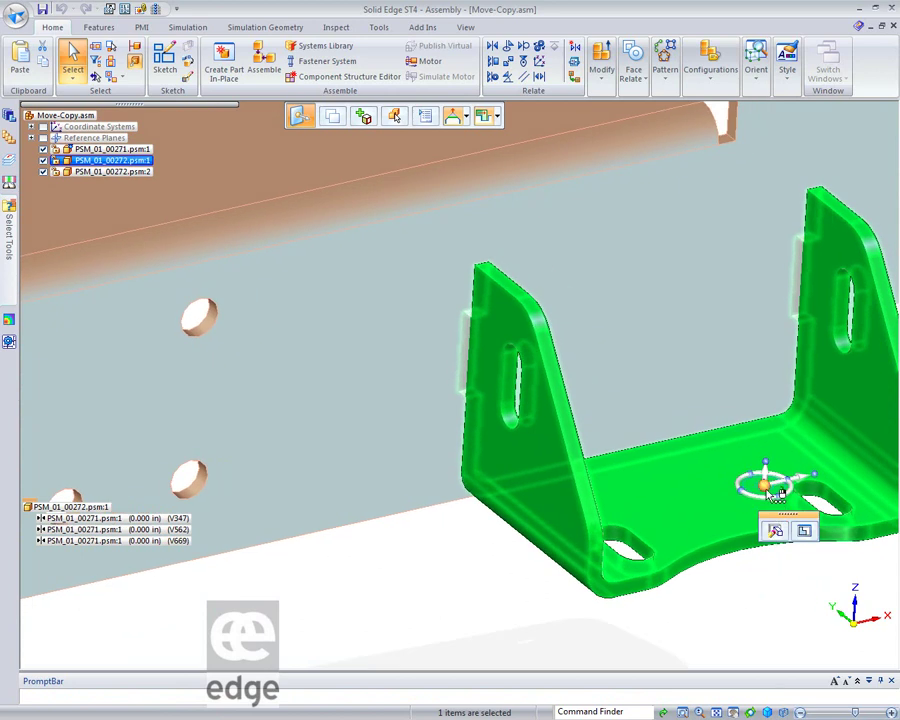
drag(767, 491, 472, 318)
scroll(478, 398, up, 6)
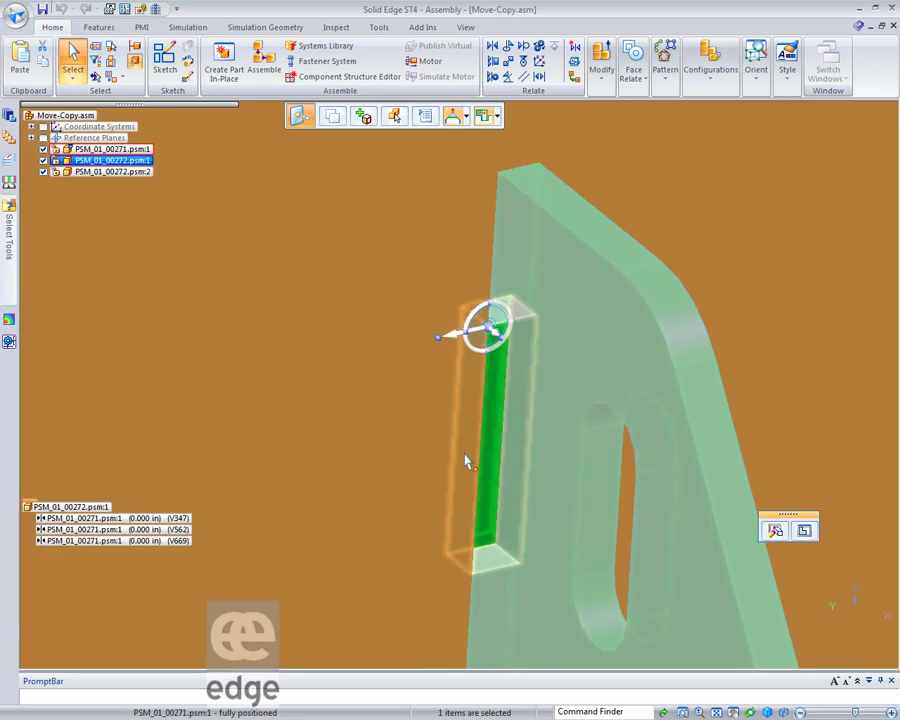
Move the bracket 11.811 in along the frame's side flange, snapping to the slot nearest the frame's front corner
scroll(395, 478, down, 5)
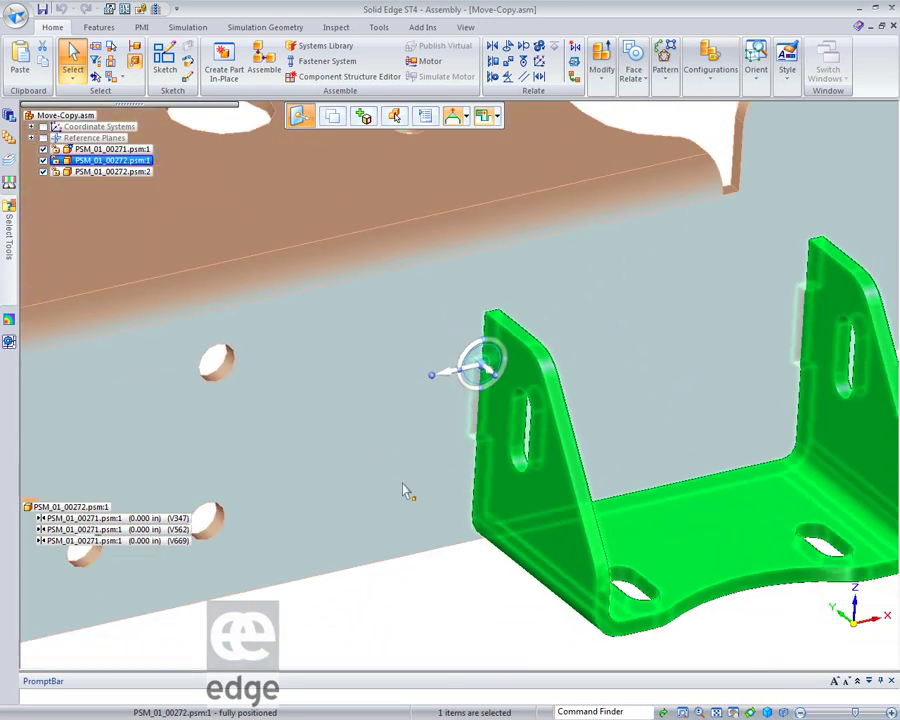
scroll(569, 593, down, 2)
middle_drag(569, 593, 555, 589)
scroll(540, 527, up, 2)
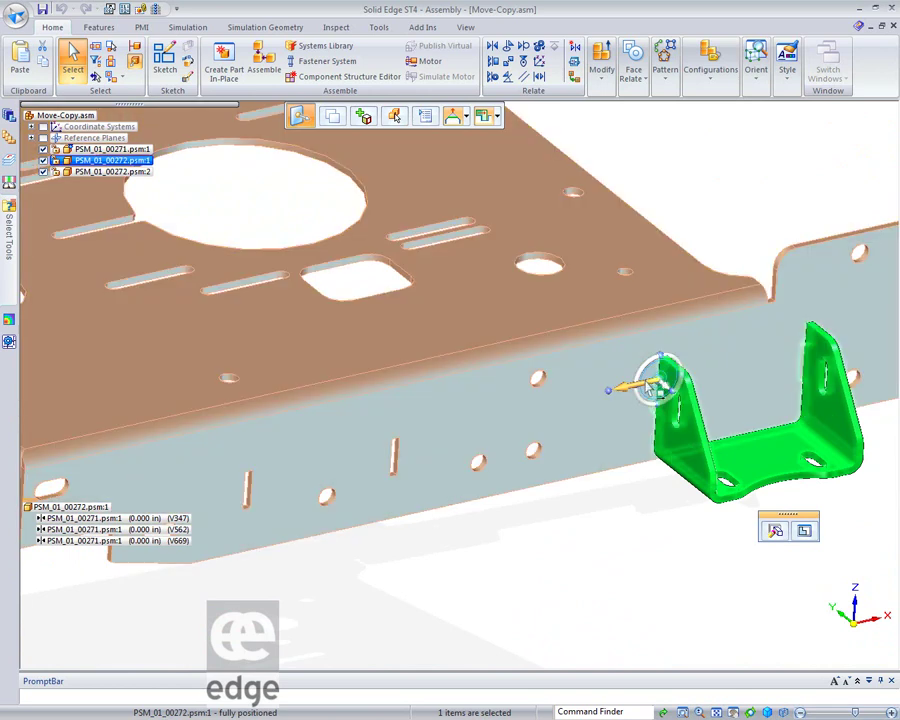
click(657, 385)
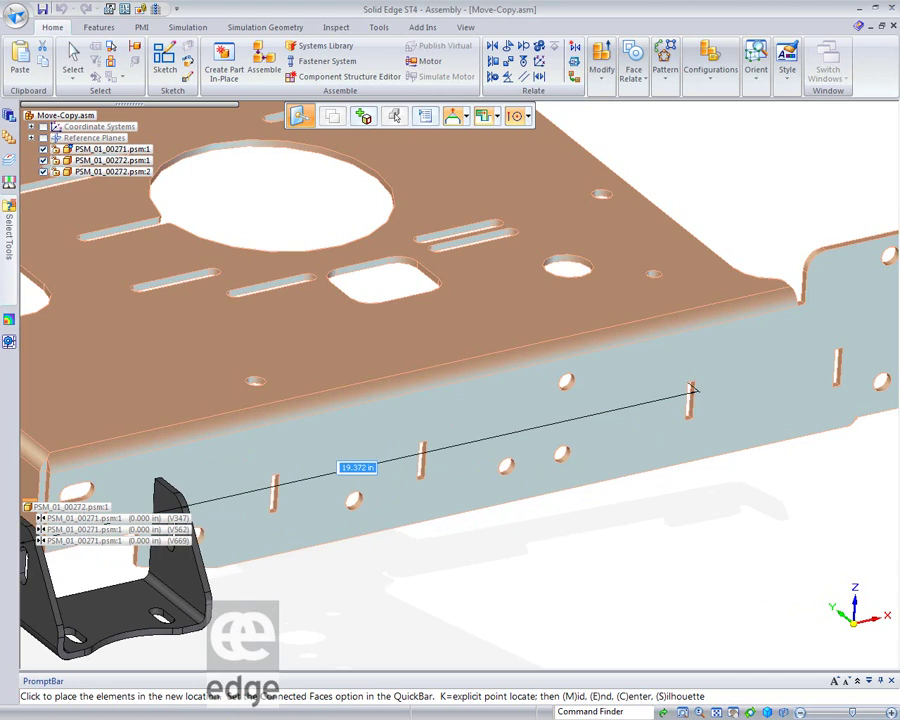
click(276, 474)
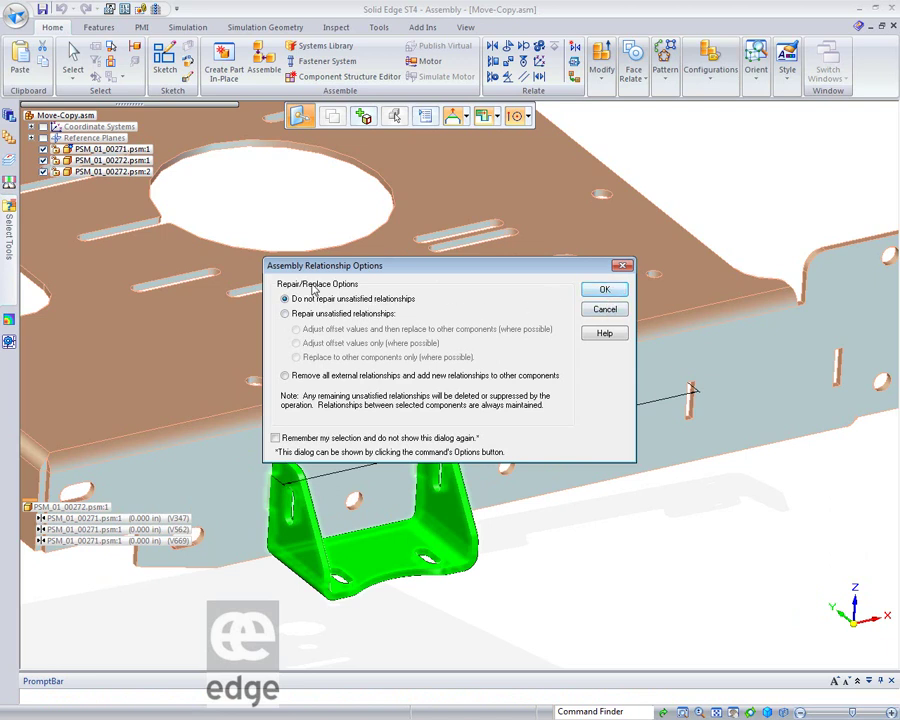
Complete the bracket move with unsatisfied relationships not repaired and the affected assembly relationships suppressed, then clear the selection
click(605, 291)
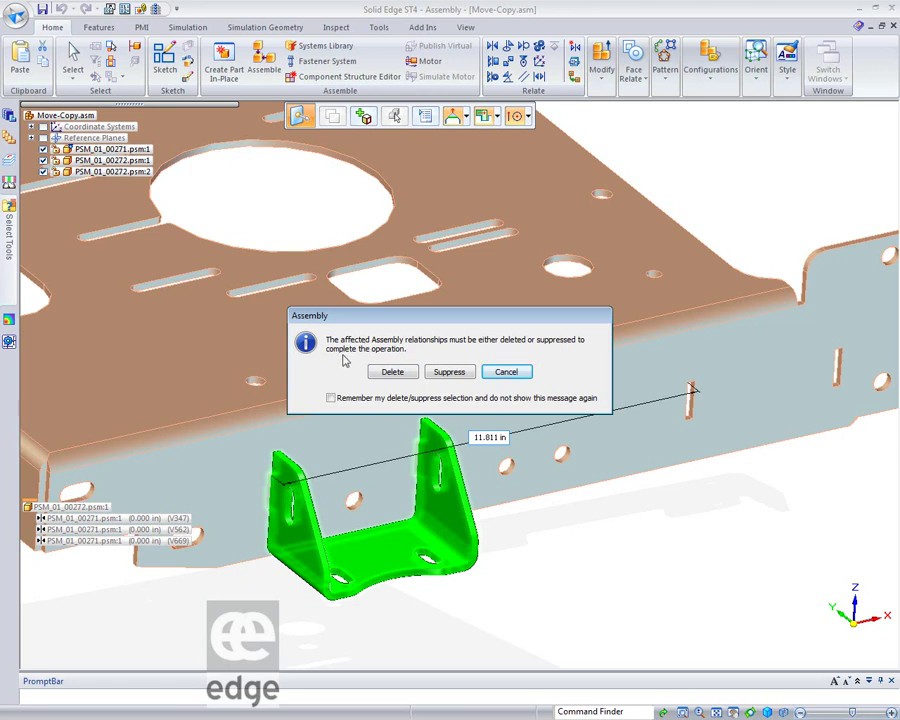
click(449, 372)
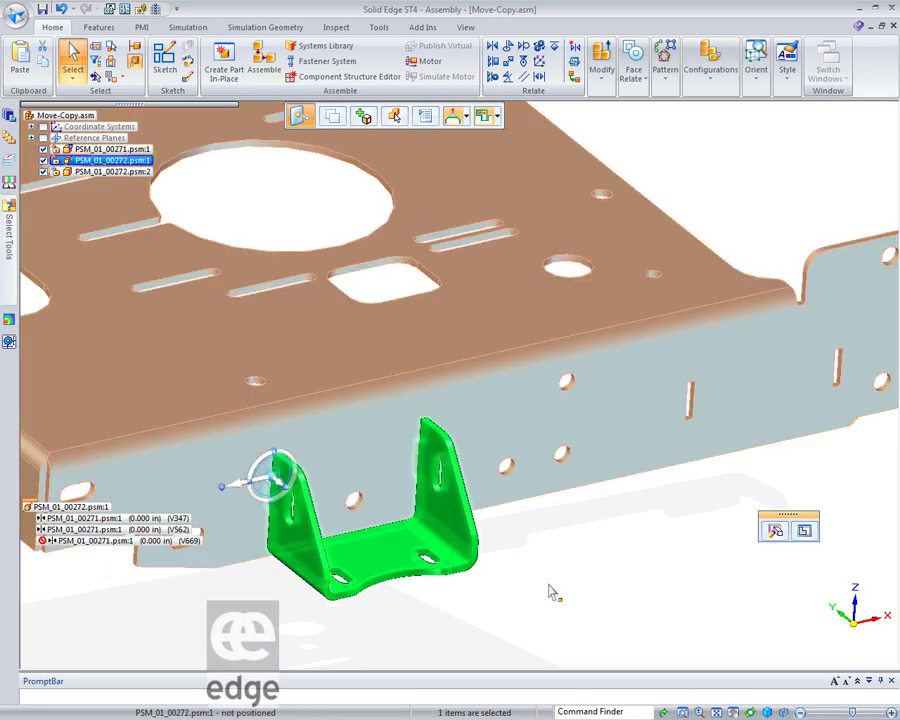
click(545, 588)
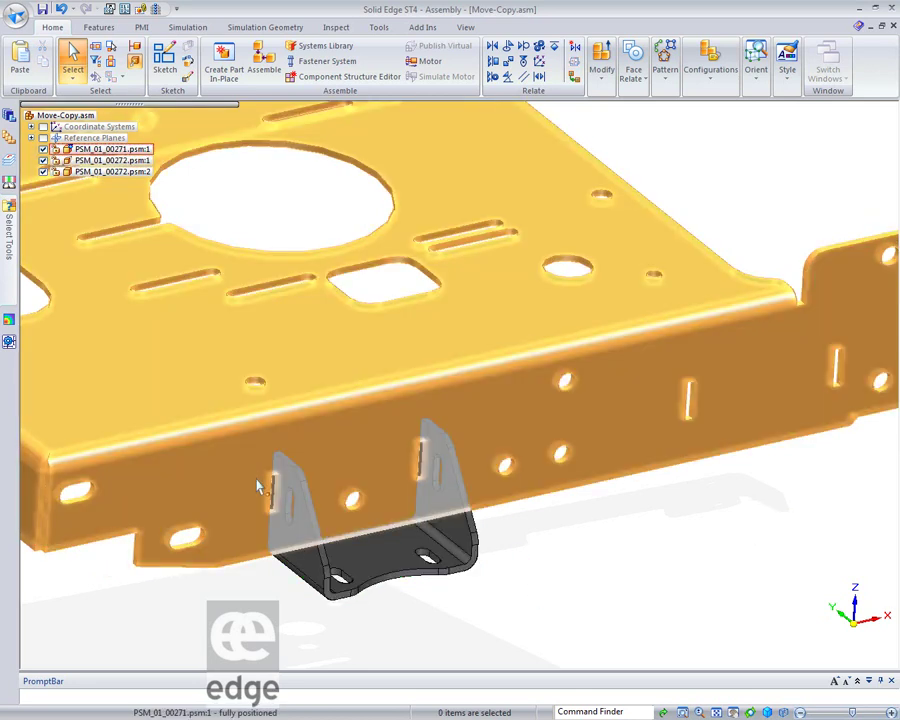
middle_drag(556, 582, 588, 558)
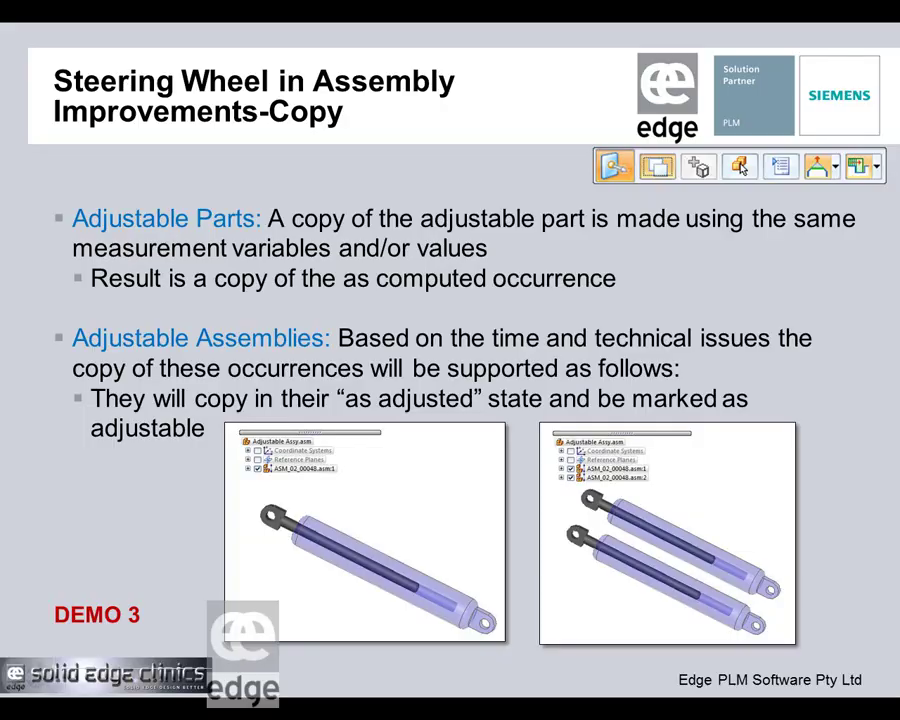
click(150, 525)
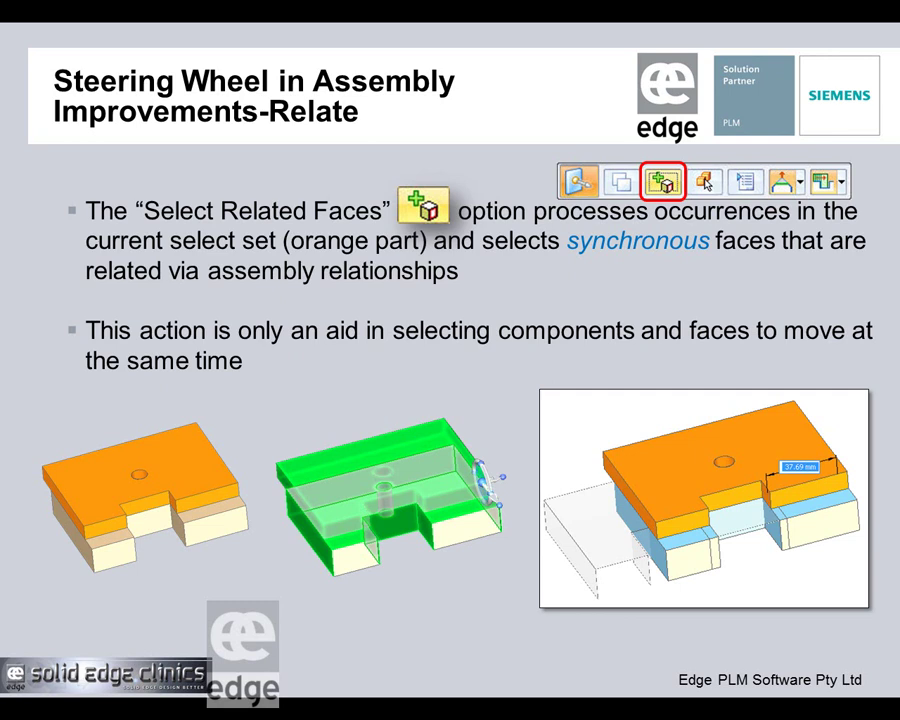
key(Right)
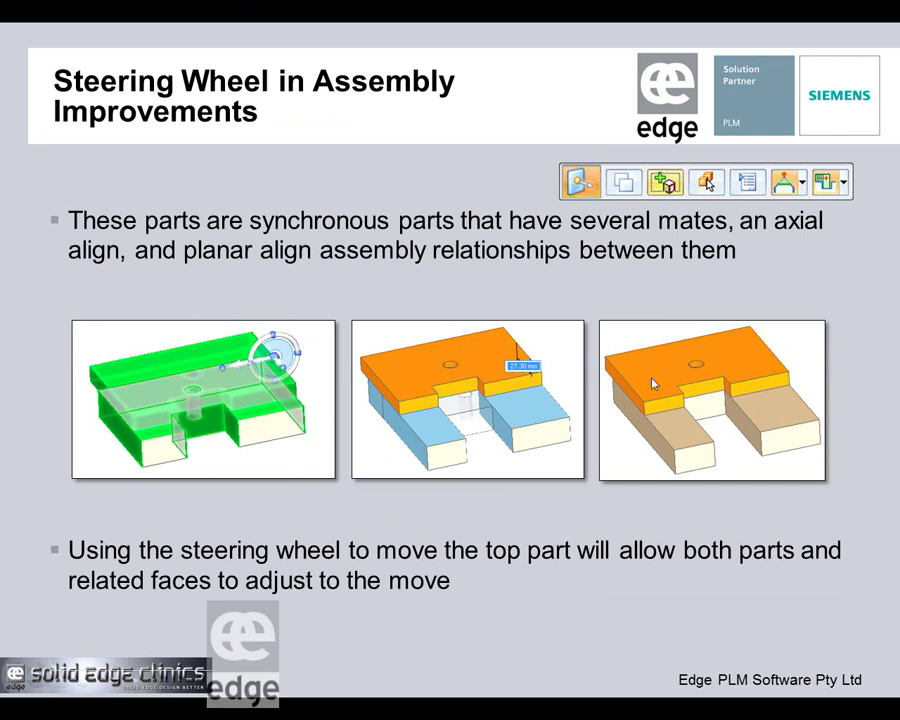
click(413, 394)
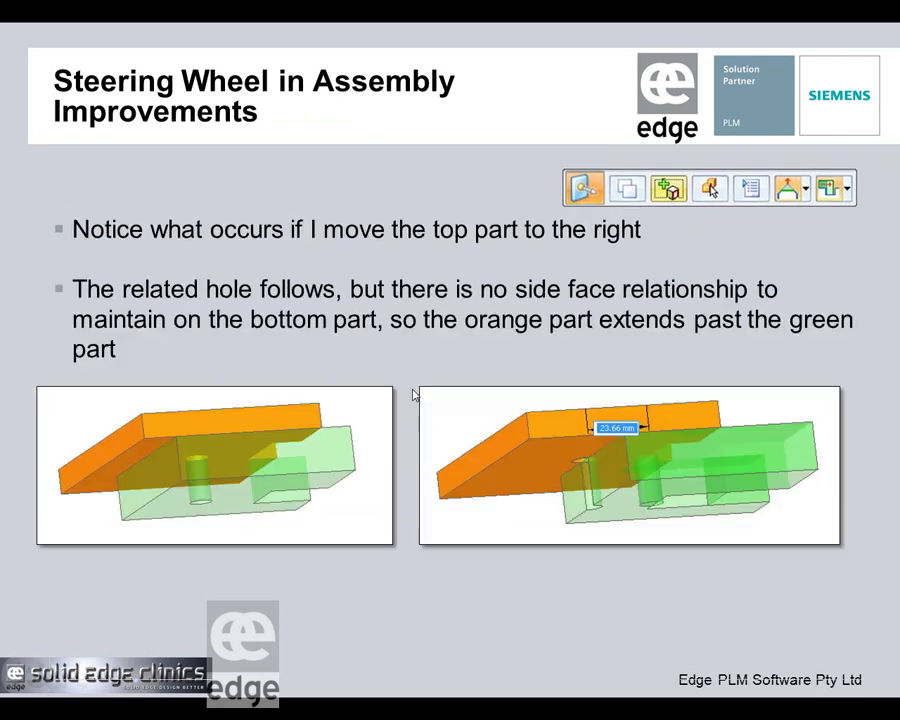
click(413, 394)
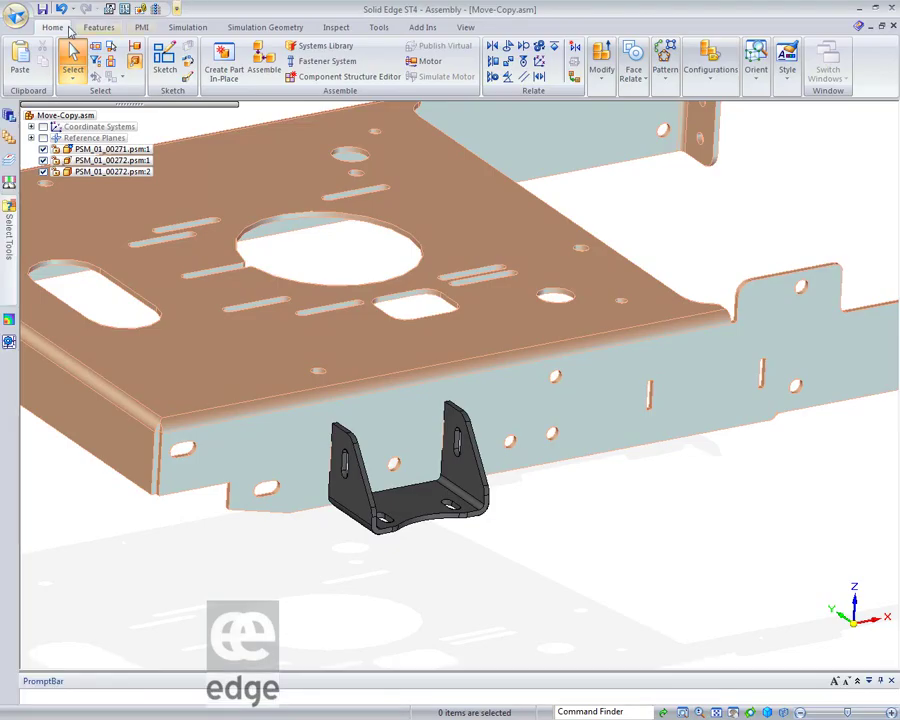
Open the assembly Related_Faces.asm
click(16, 14)
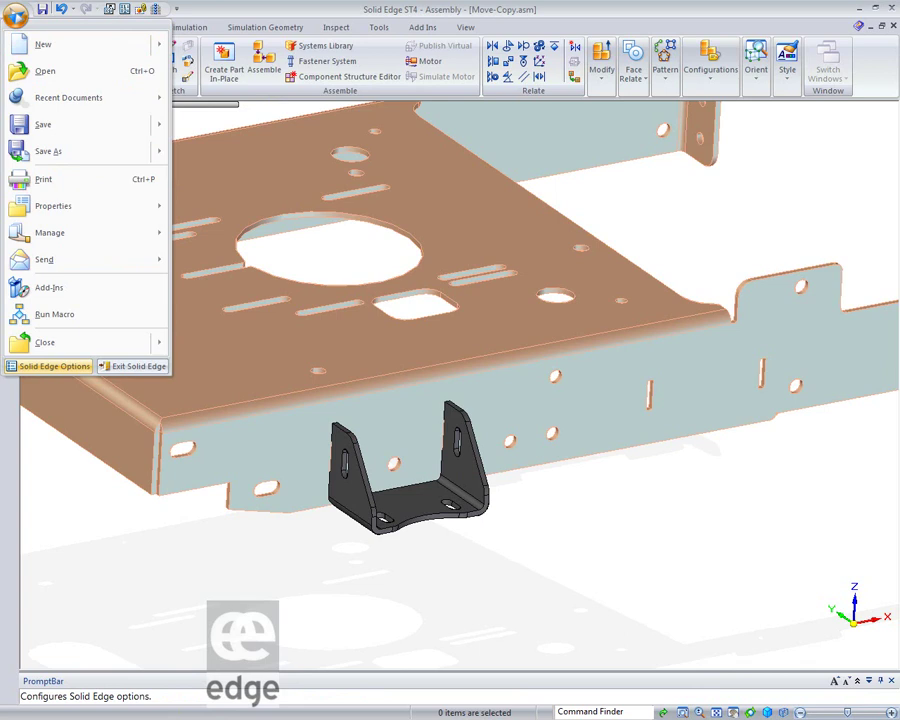
click(55, 366)
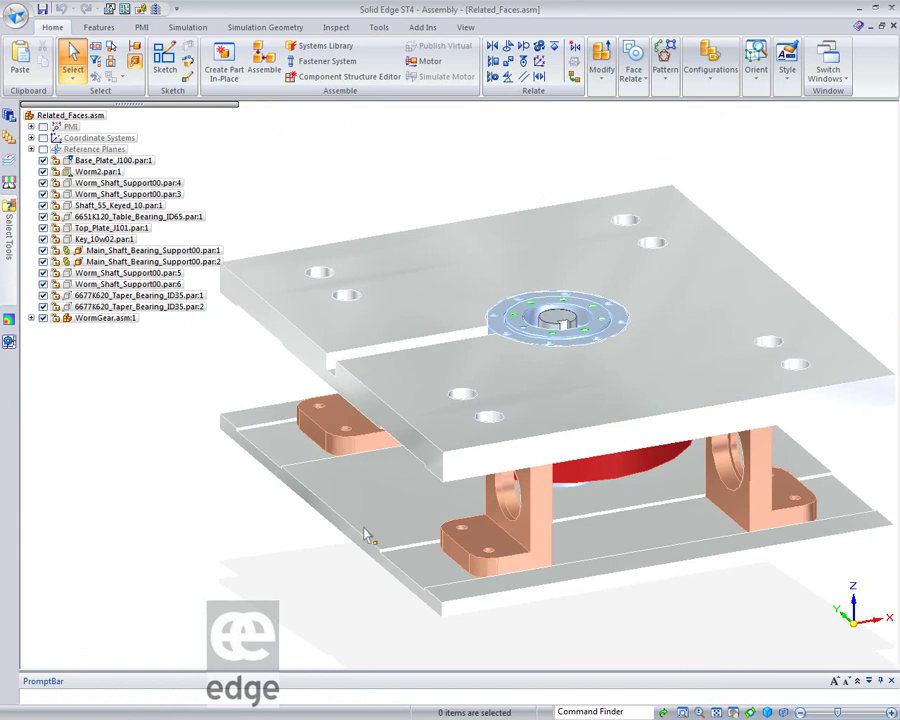
Switch the red gear Worm2.par:1 beneath the top plate to its designed part version
click(647, 470)
click(647, 470)
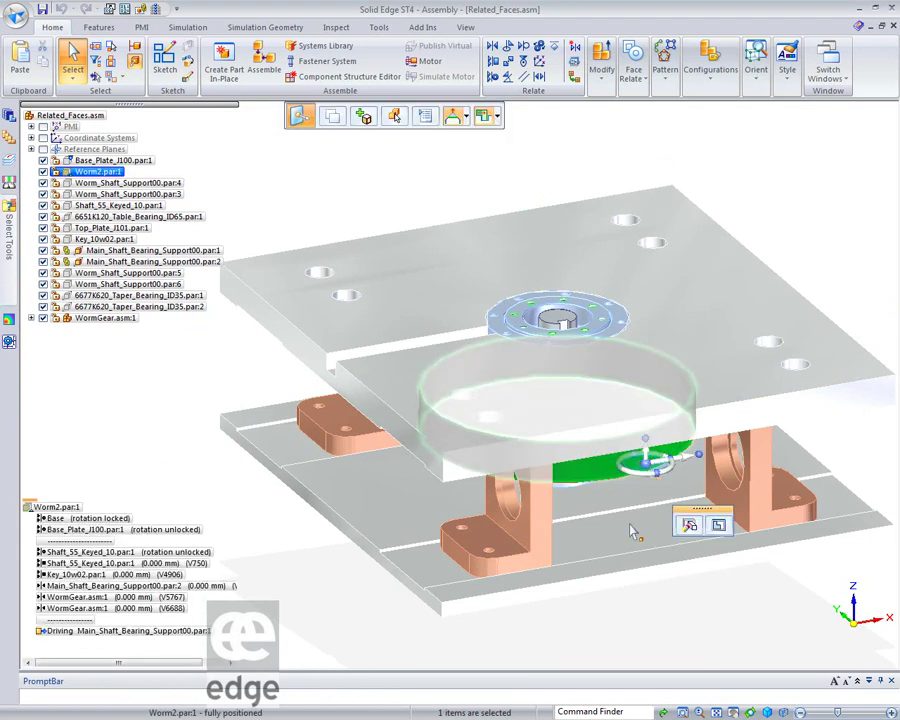
right_click(642, 632)
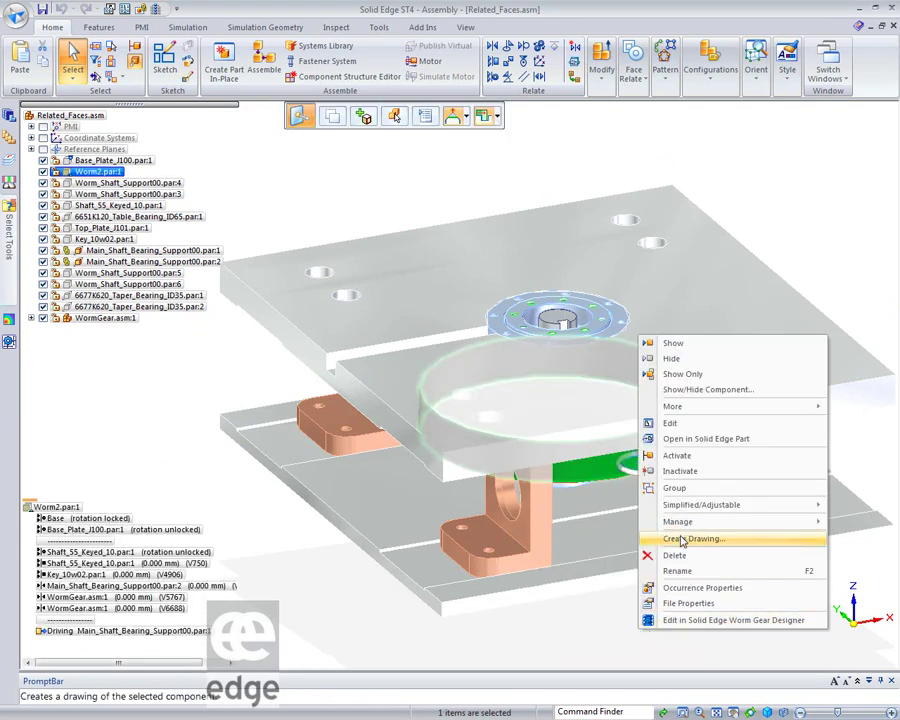
mouse_move(688, 507)
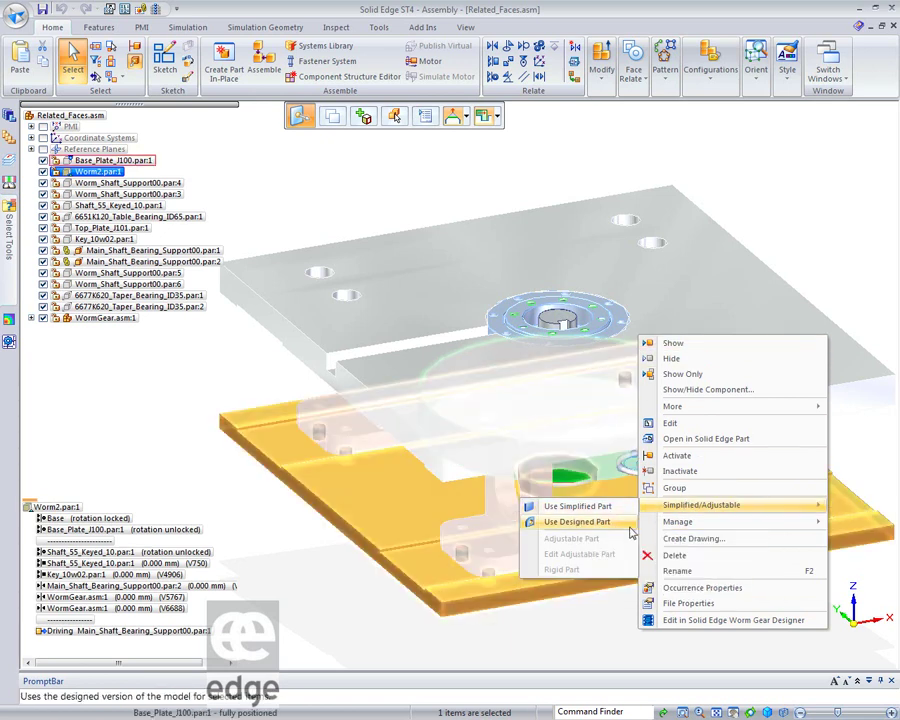
click(585, 522)
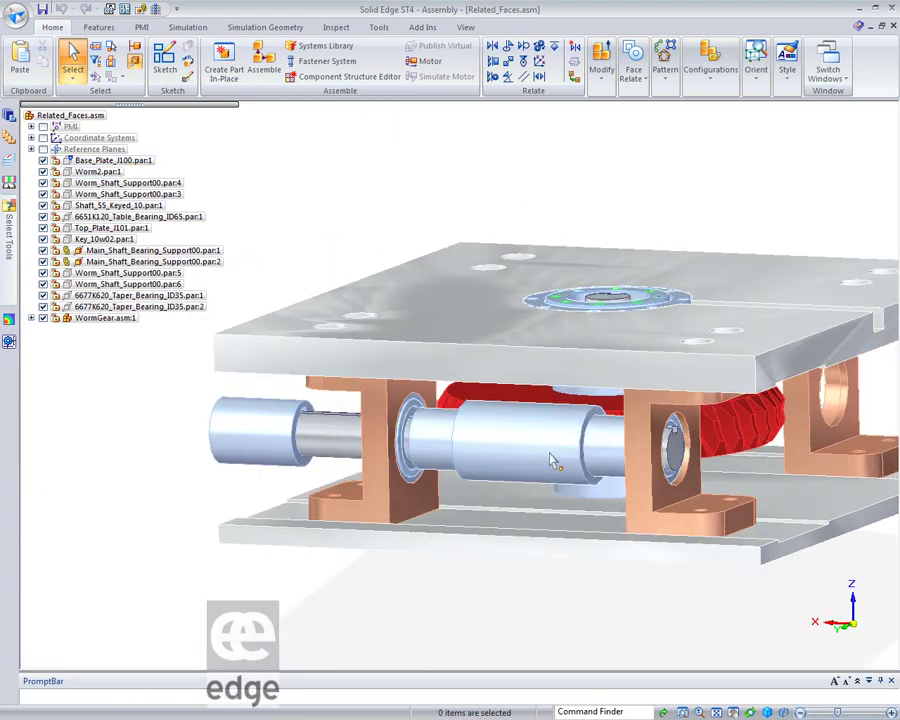
Switch the cylindrical worm between the two shaft supports to its designed part version
click(555, 460)
right_click(464, 371)
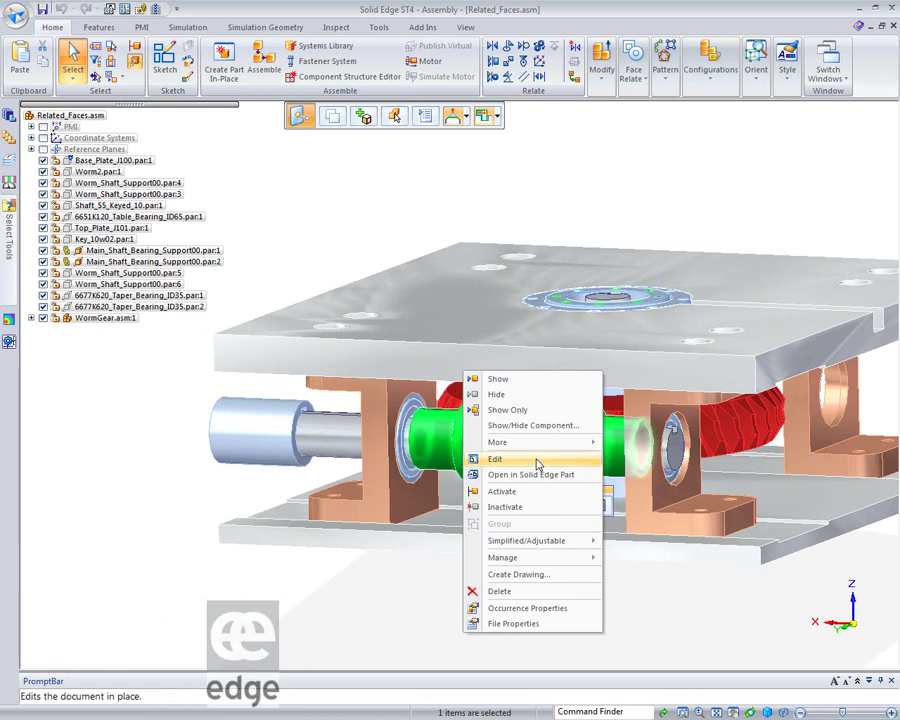
mouse_move(535, 547)
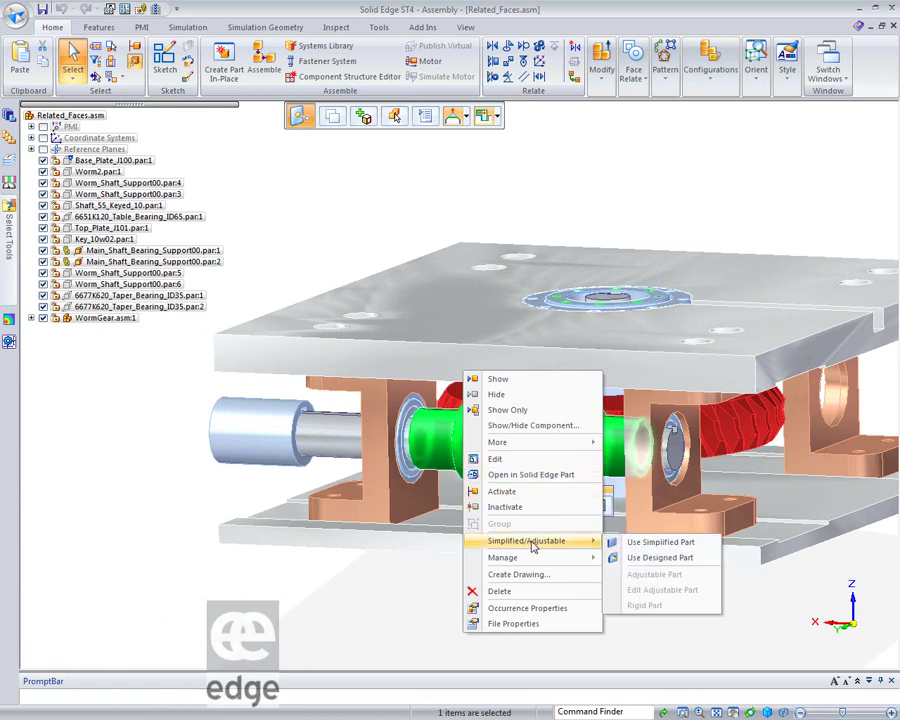
click(645, 562)
scroll(540, 610, down, 1)
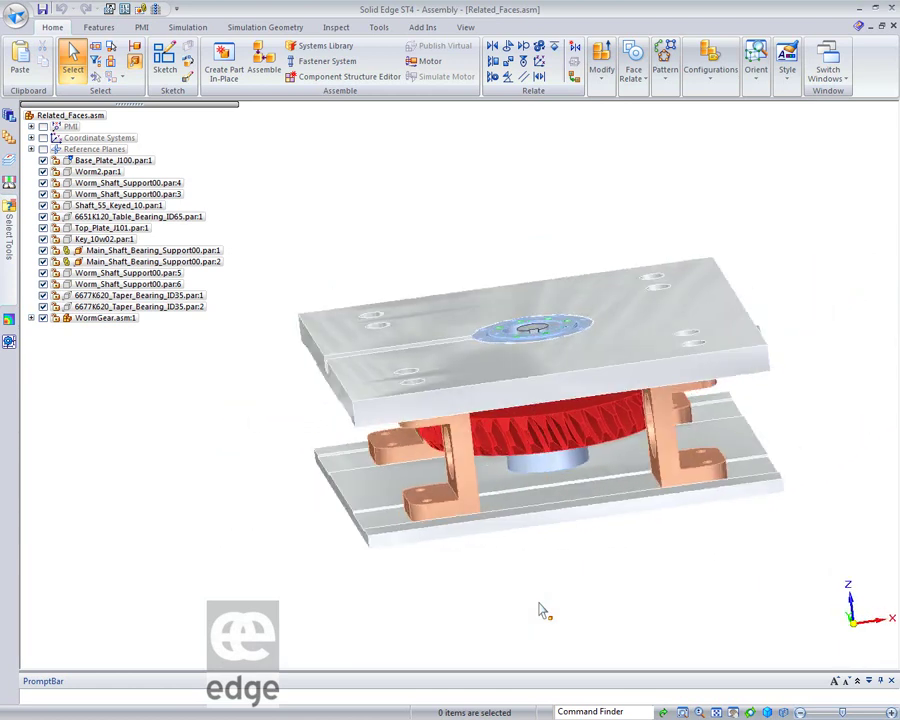
Activate all components of the Related_Faces.asm assembly
click(80, 118)
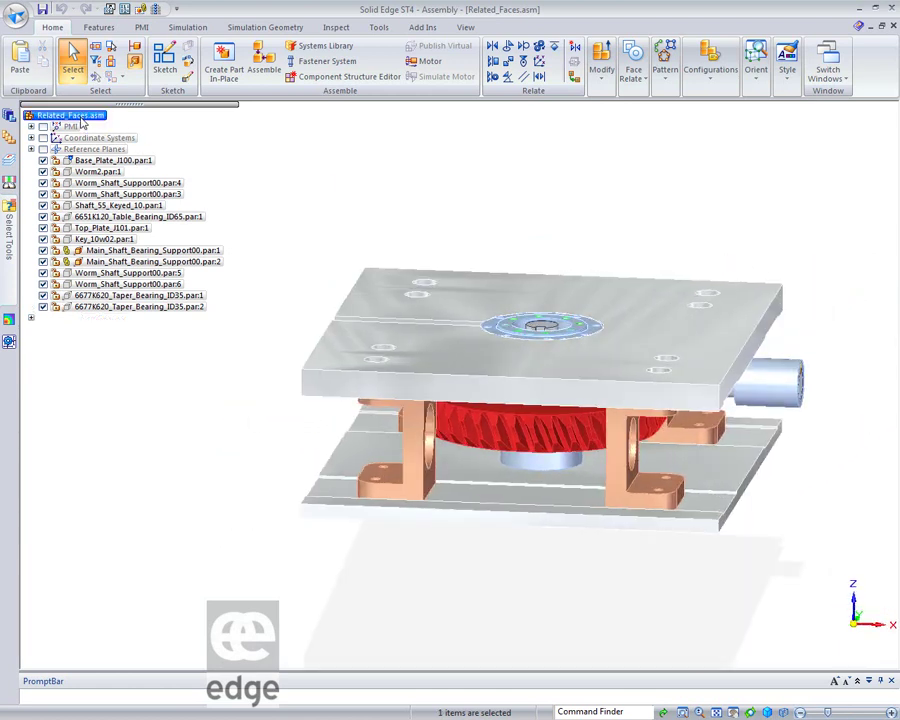
right_click(83, 122)
click(118, 285)
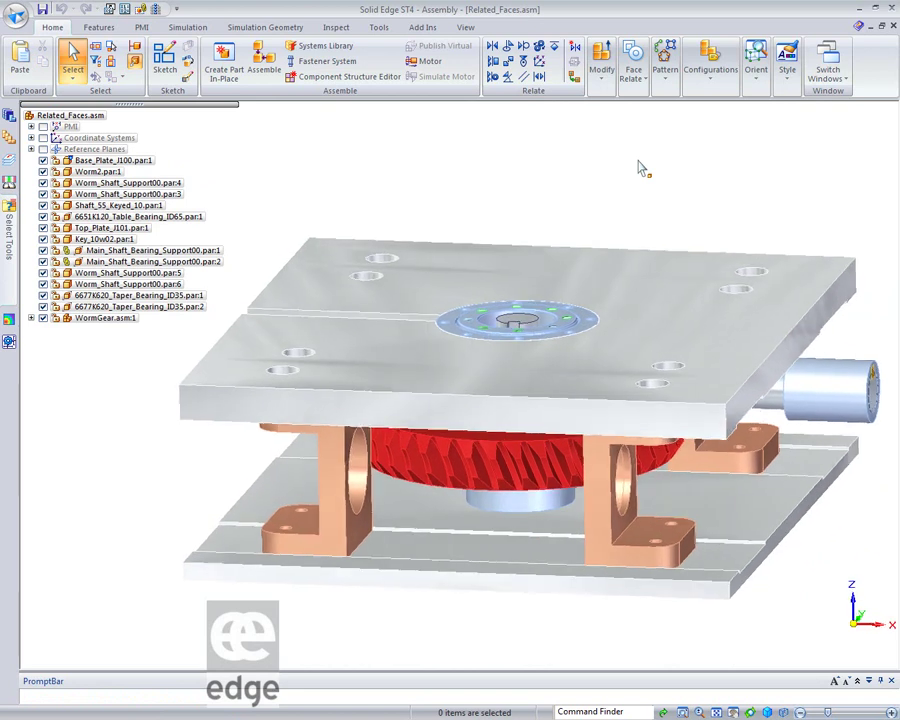
Select Top_Plate_J101.par:1 and 6651K120_Table_Bearing_ID65.par:1, and add their related synchronous faces to the selection
click(510, 271)
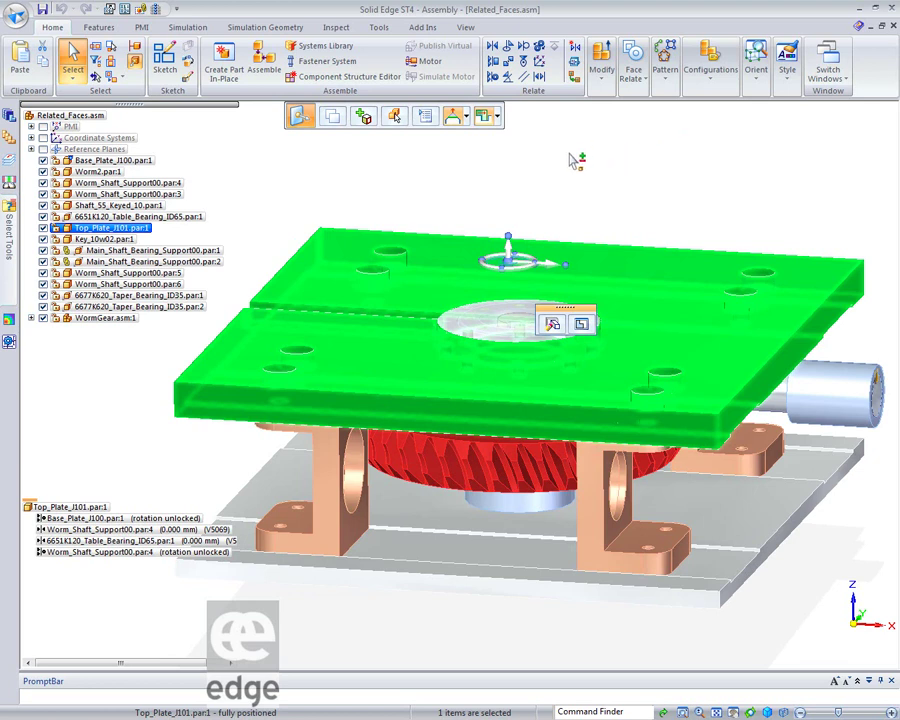
ctrl+click(490, 318)
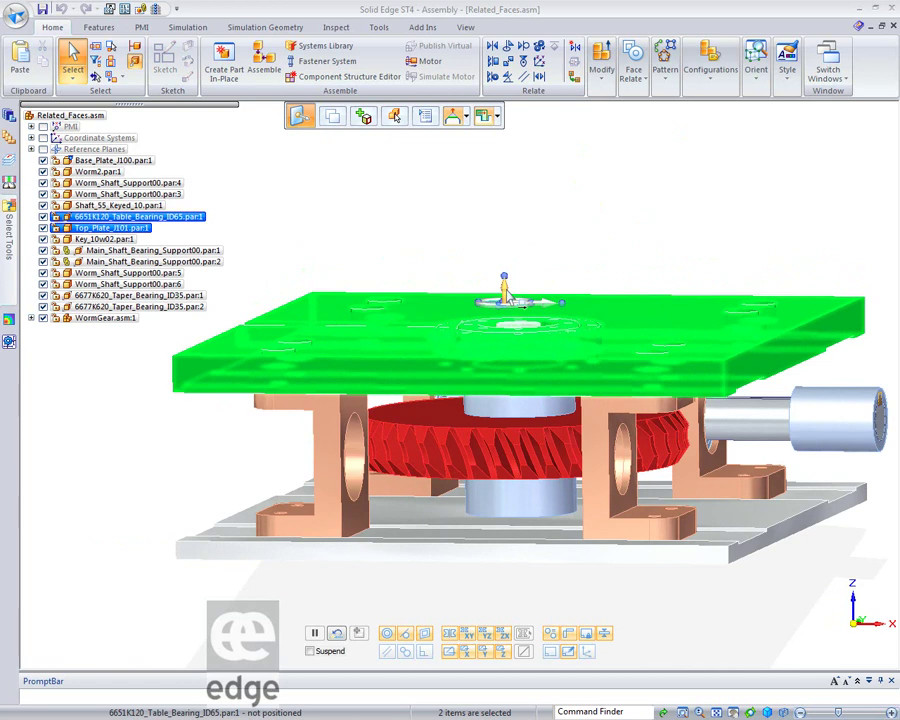
click(506, 292)
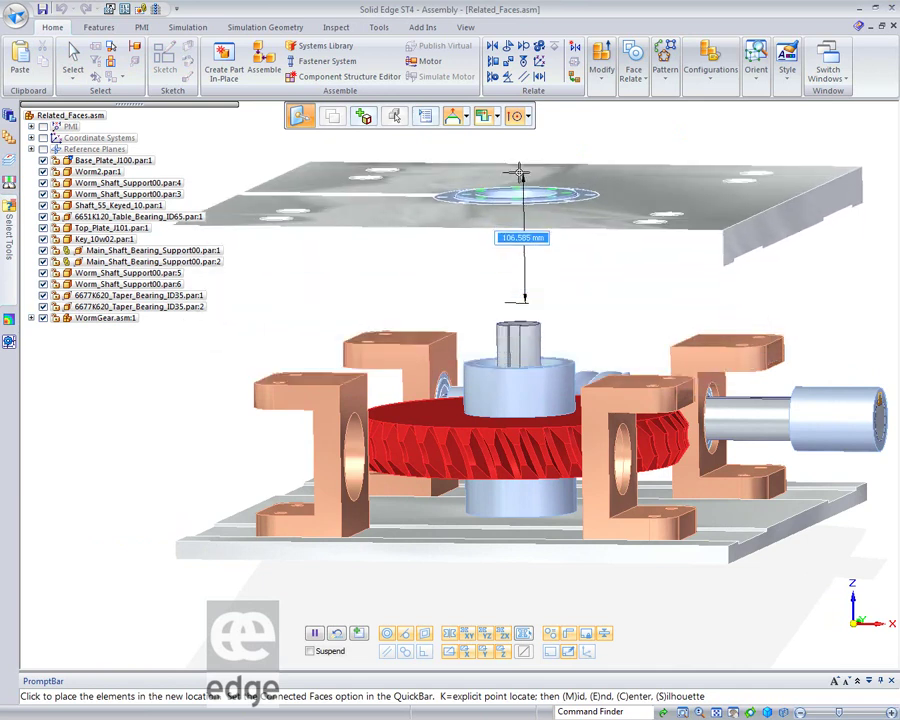
key(Escape)
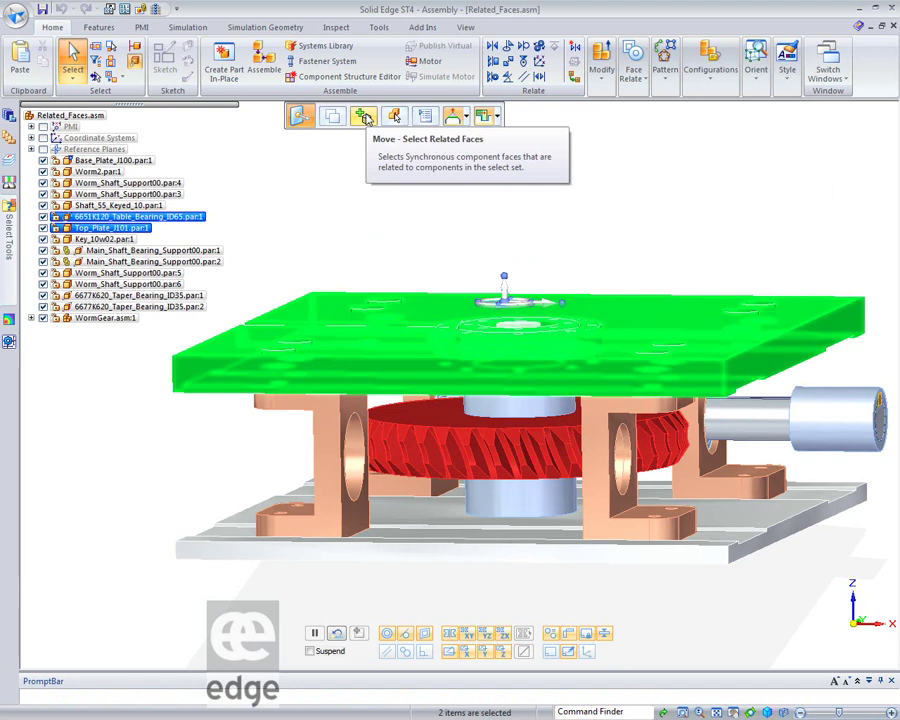
click(365, 116)
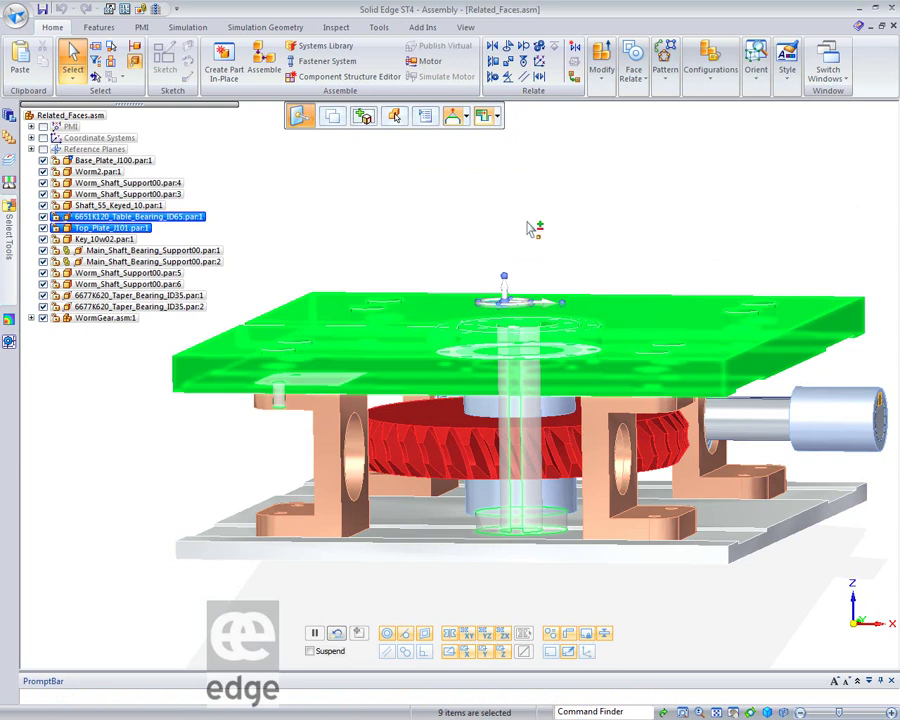
Move the selected top plate, table bearing and related faces 60 mm vertically upward, and clear the selection
click(506, 293)
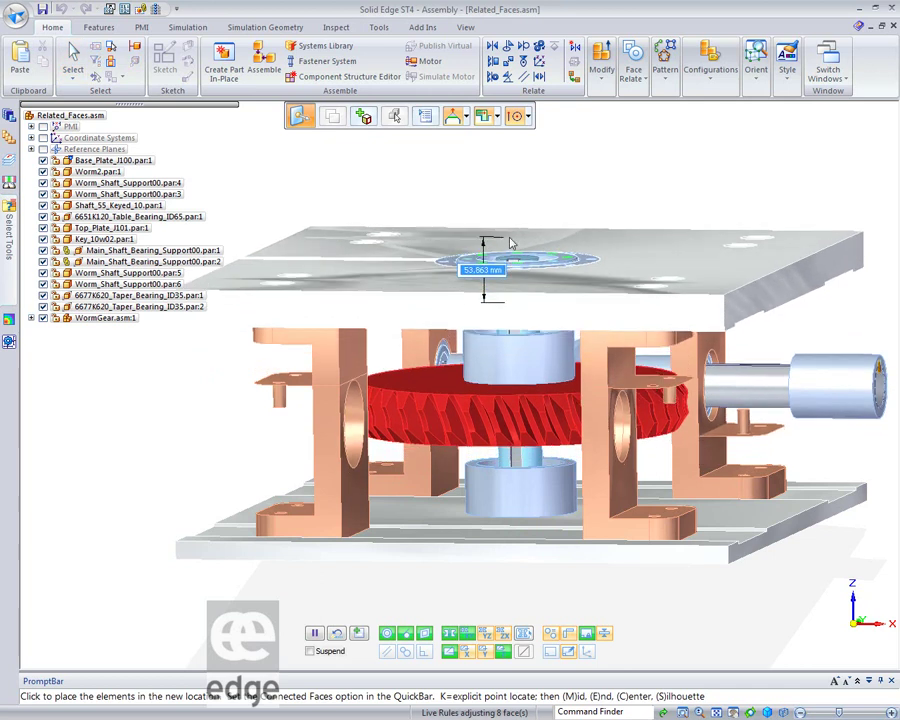
text(6)
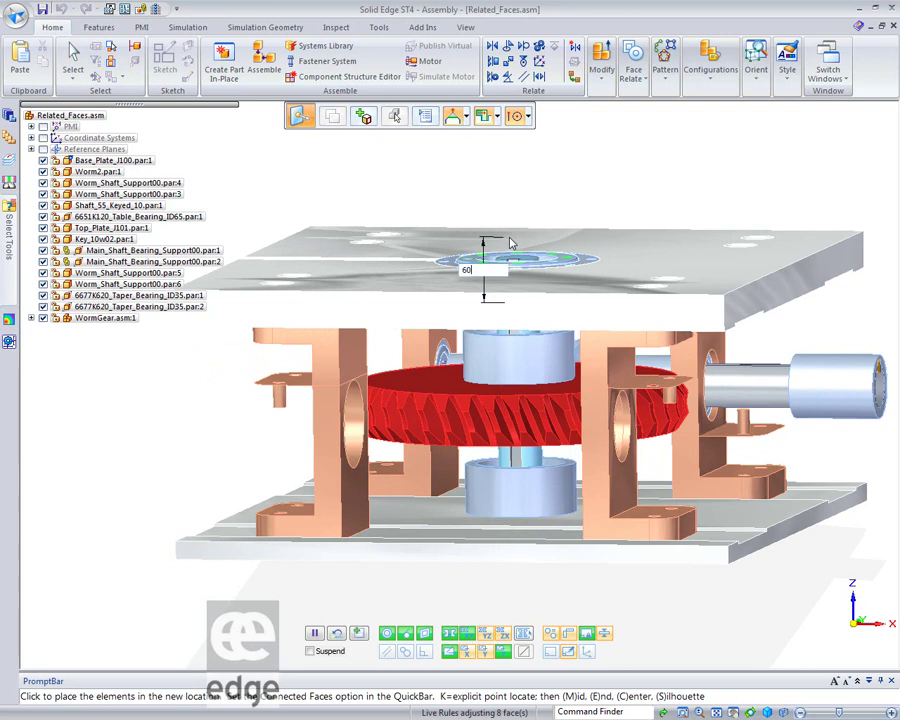
text(0)
key(Return)
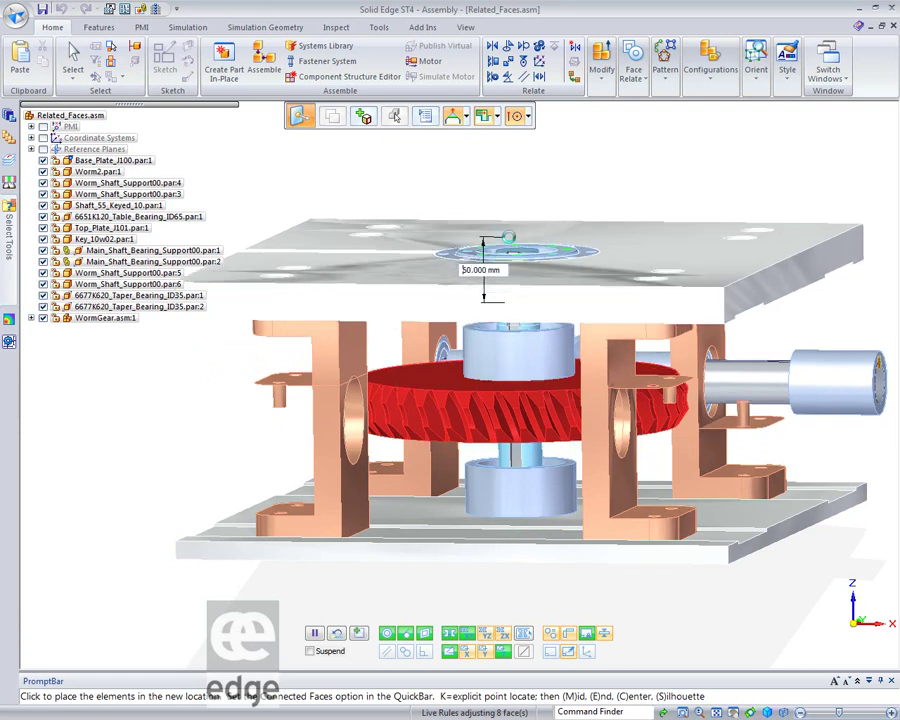
click(608, 154)
middle_drag(608, 154, 632, 178)
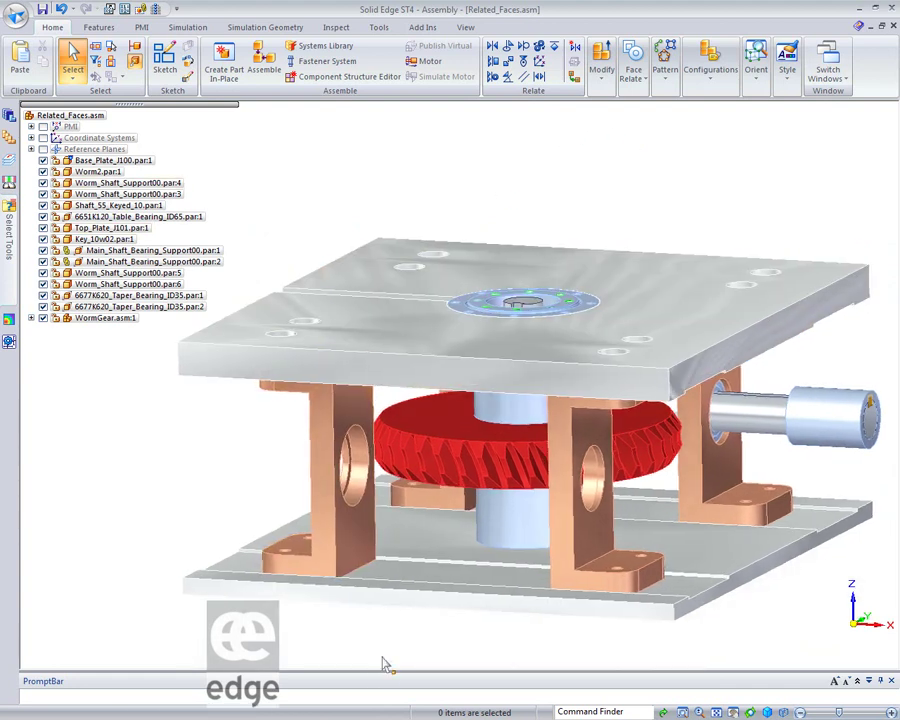
Select the front shaft support Worm_Shaft_Support00.par:4 and add its related synchronous faces to the selection
key(ctrl+f)
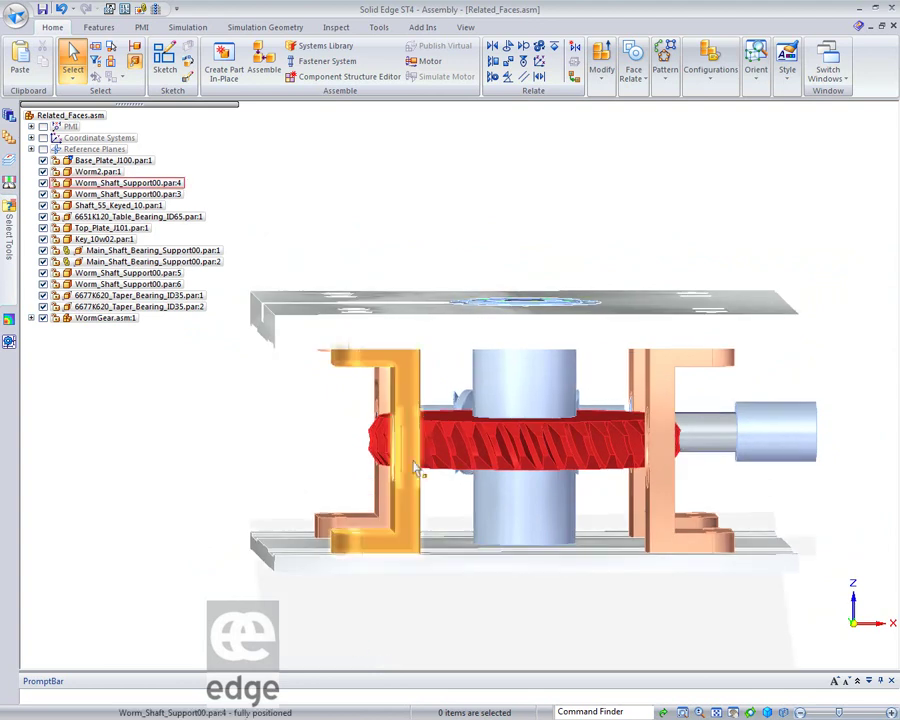
key(ctrl+i)
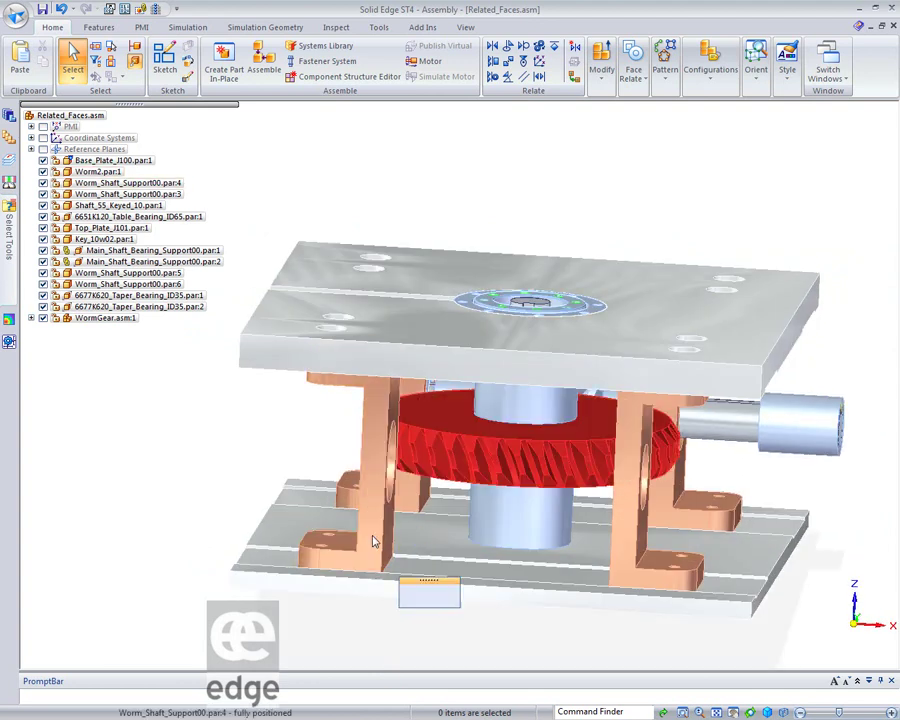
click(373, 541)
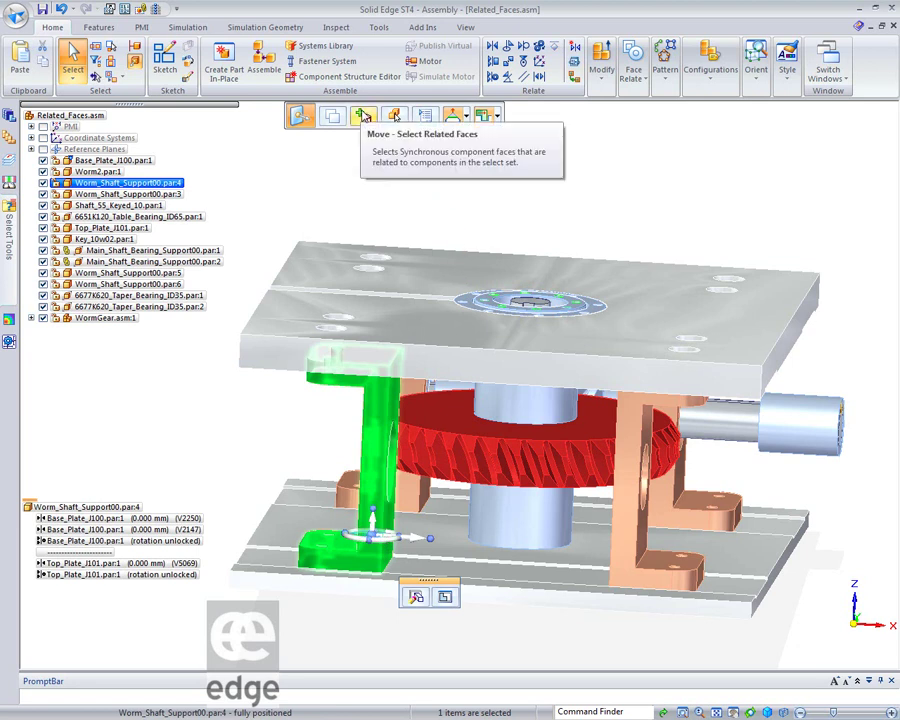
click(364, 117)
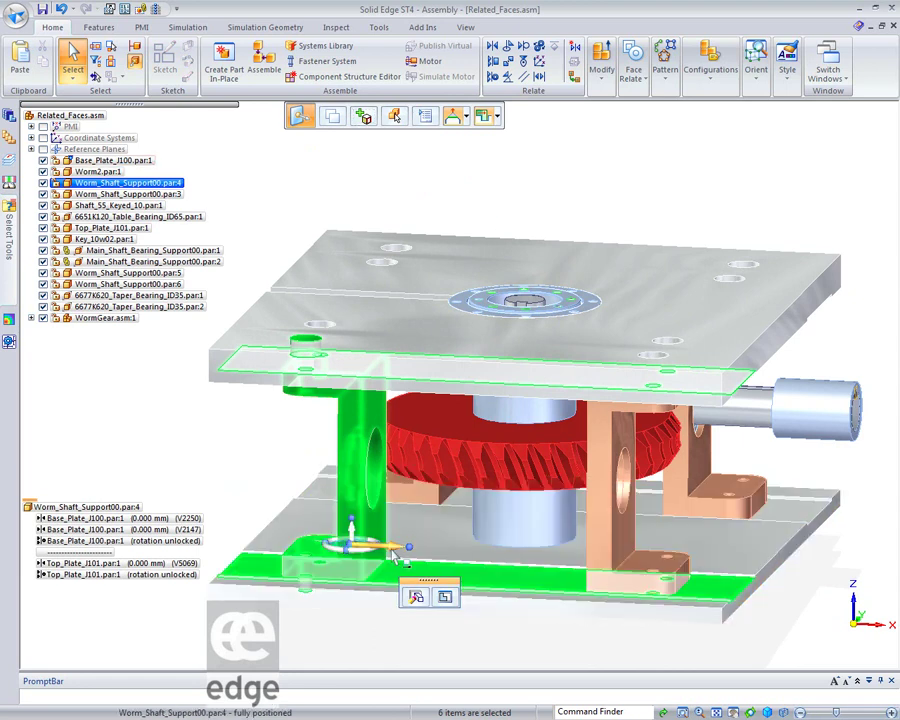
Move the selected shaft support and related faces 30 mm outward along the X axis, away from the gear, and clear the selection
click(352, 545)
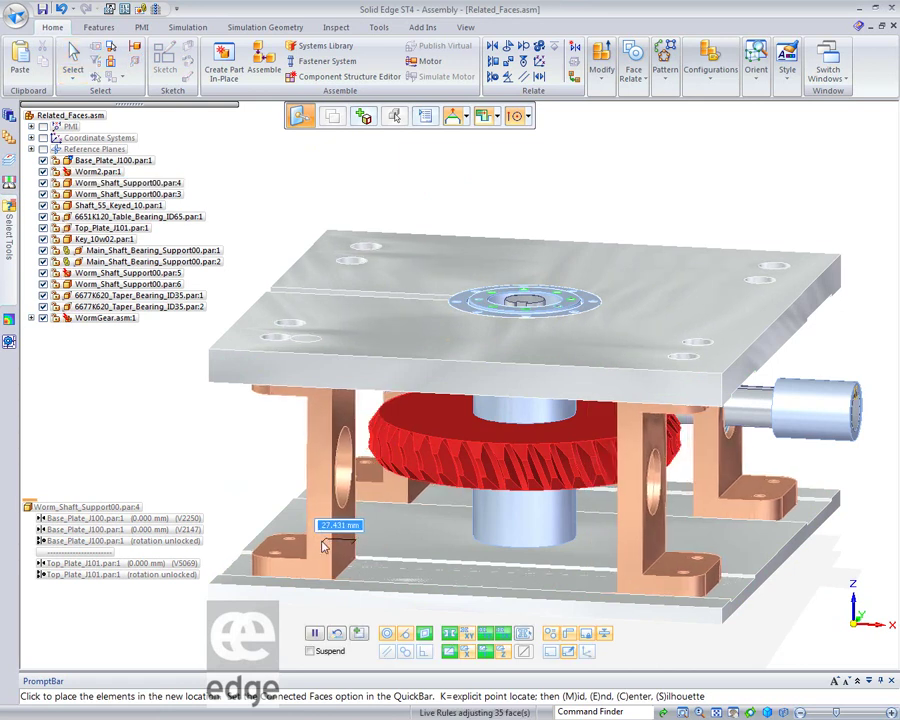
text(30)
key(Return)
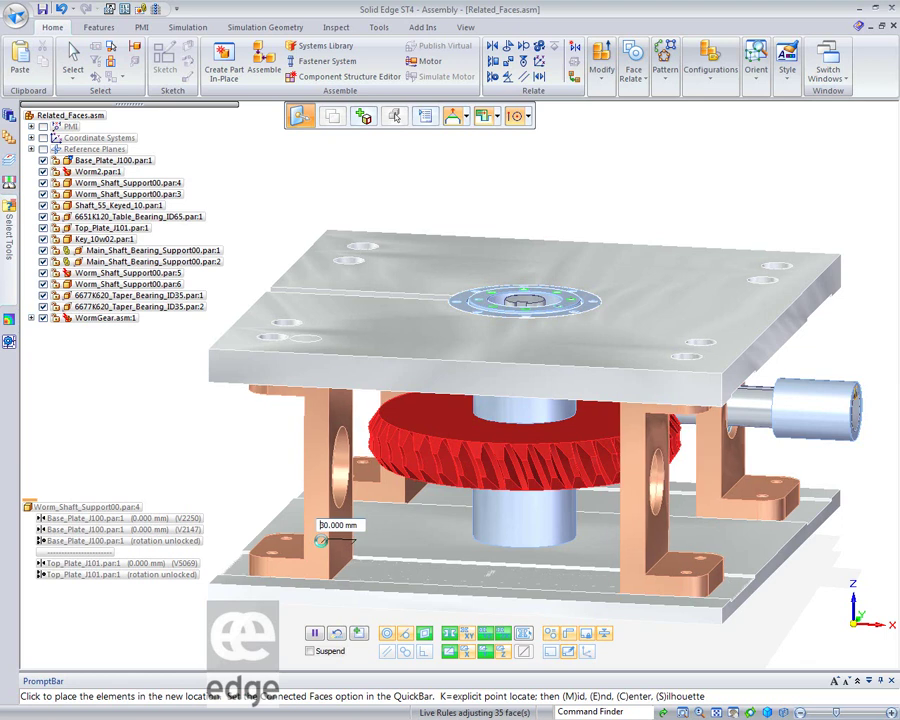
click(320, 545)
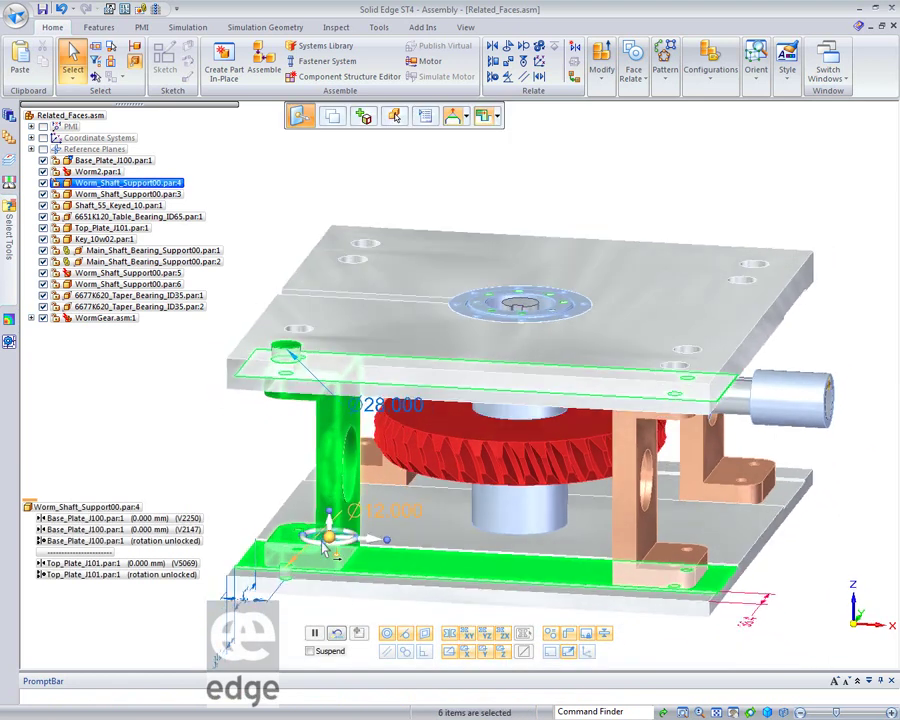
click(297, 410)
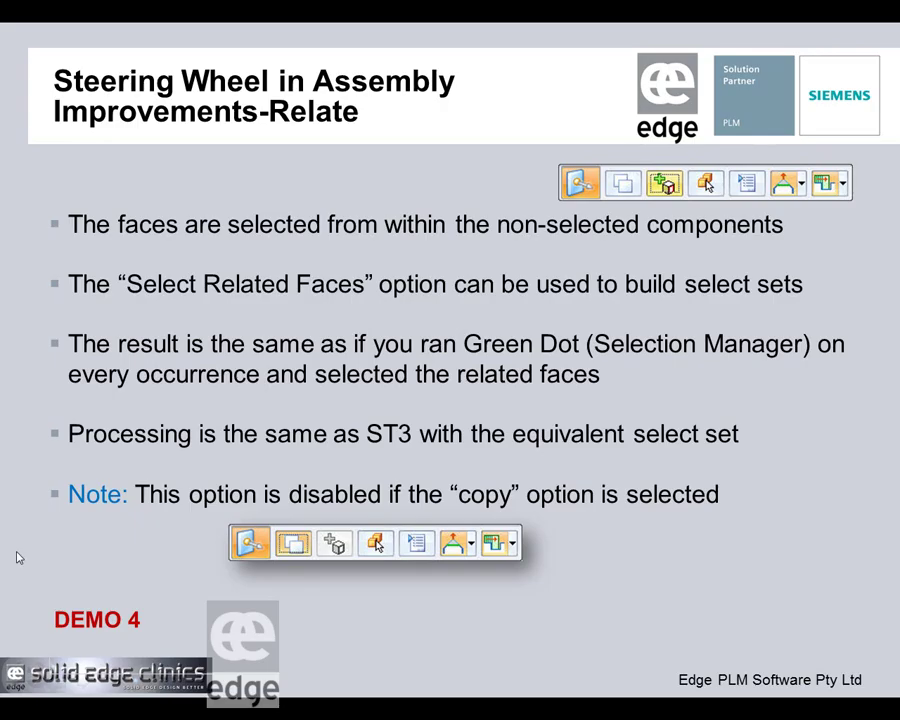
key(Right)
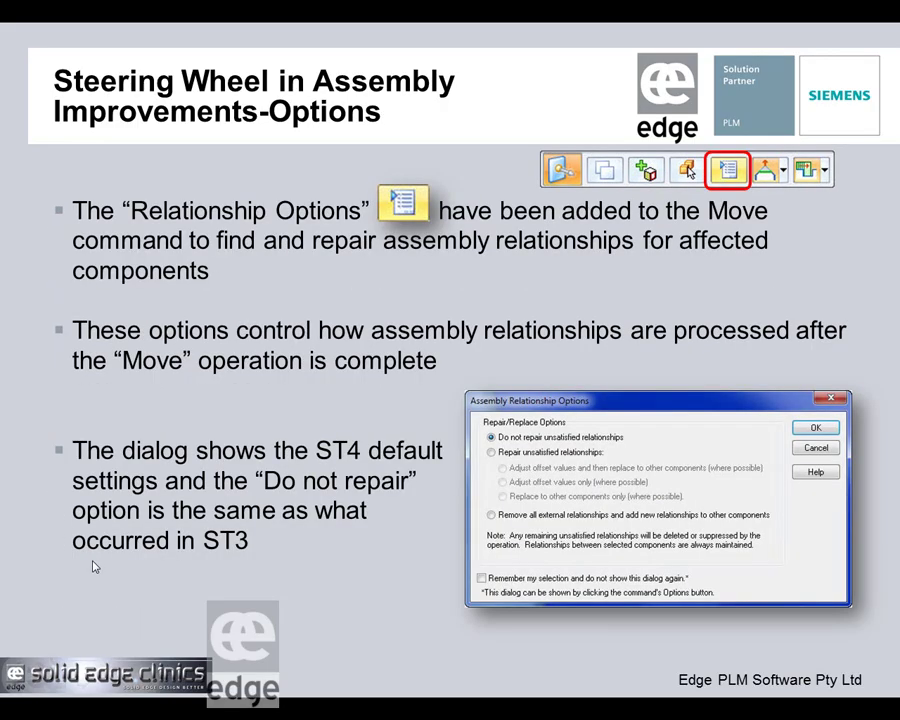
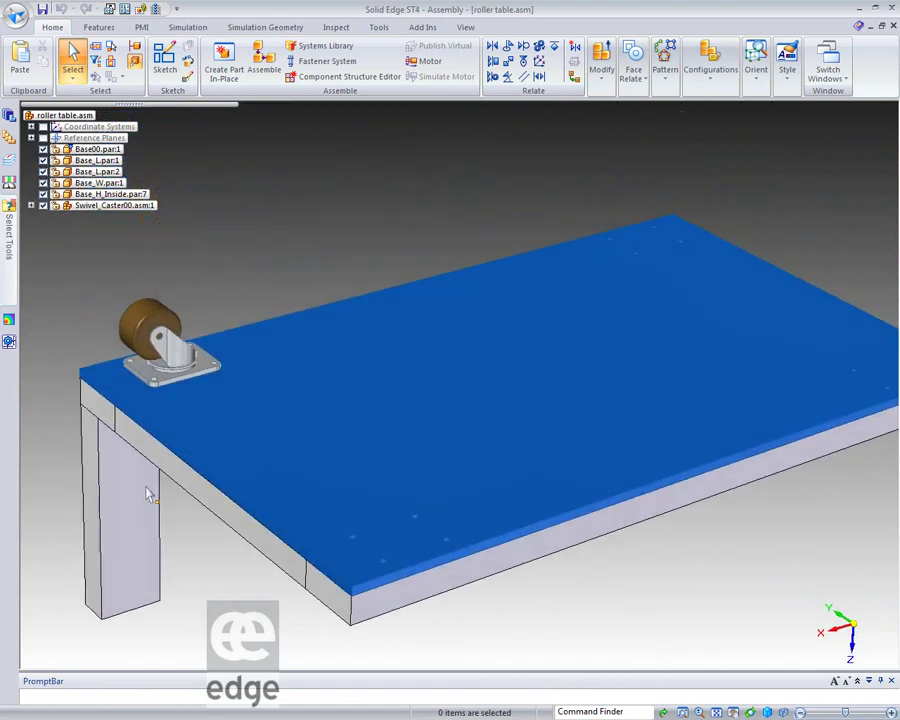
Select Swivel_Caster00.asm:1, place its steering wheel on the base plate's front corner hole, and clear the selection
click(118, 206)
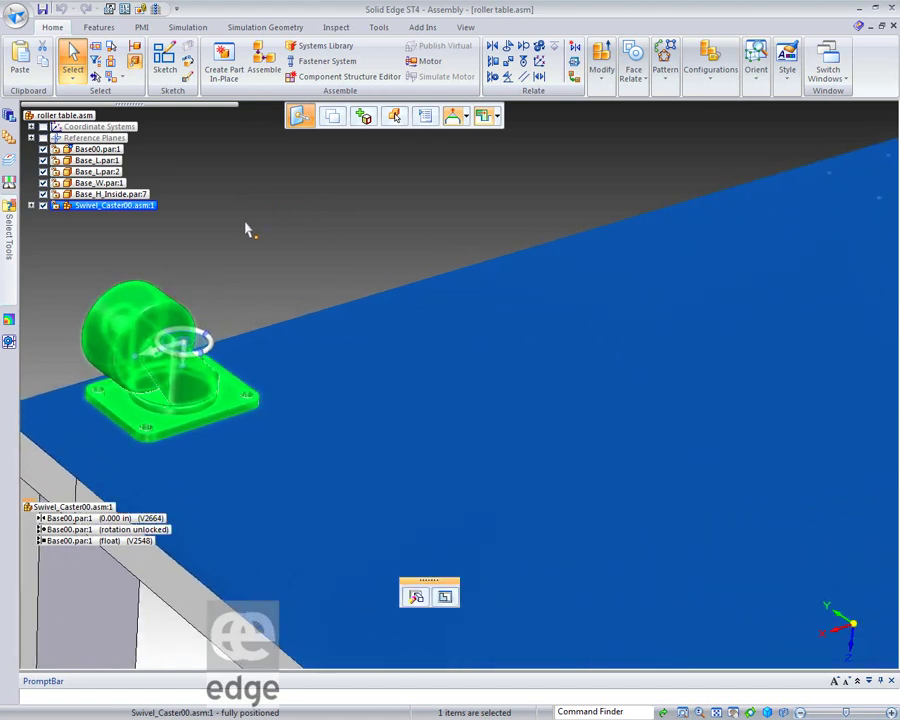
drag(184, 345, 165, 418)
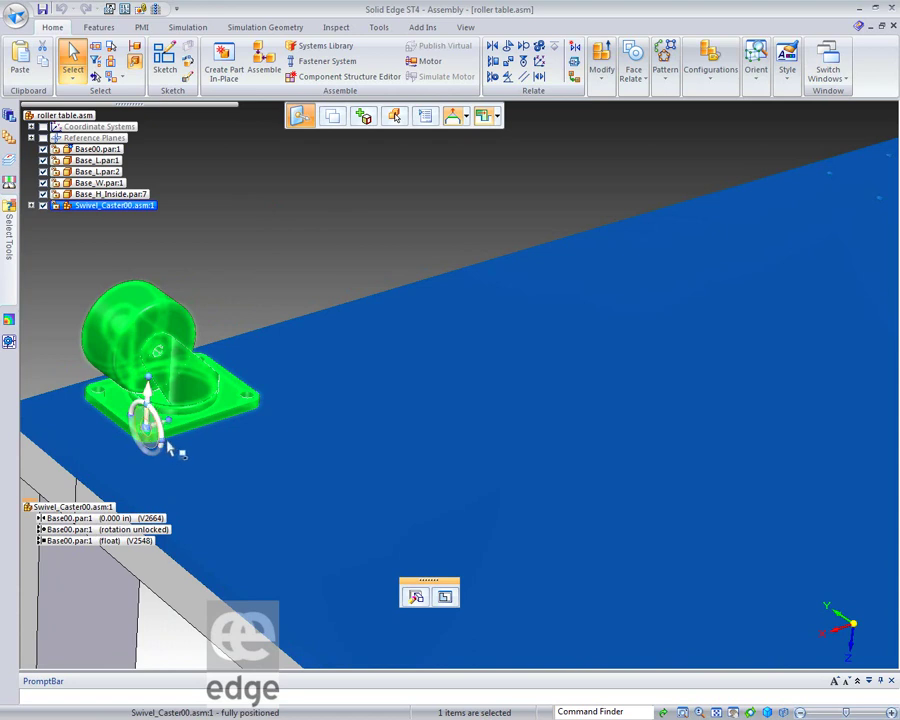
scroll(185, 452, up, 5)
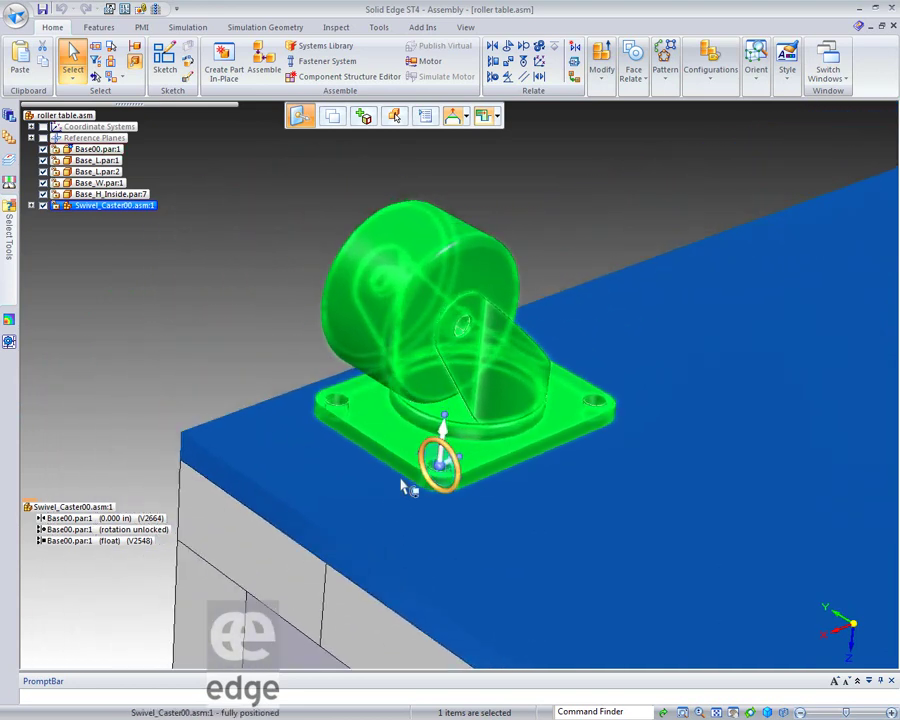
scroll(440, 505, up, 2)
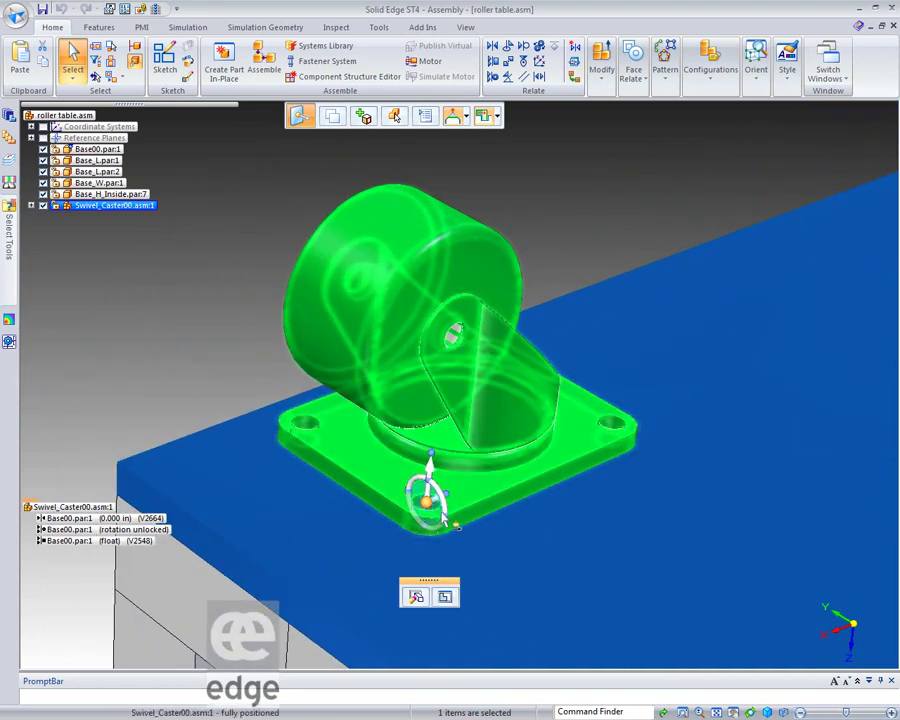
drag(438, 512, 484, 239)
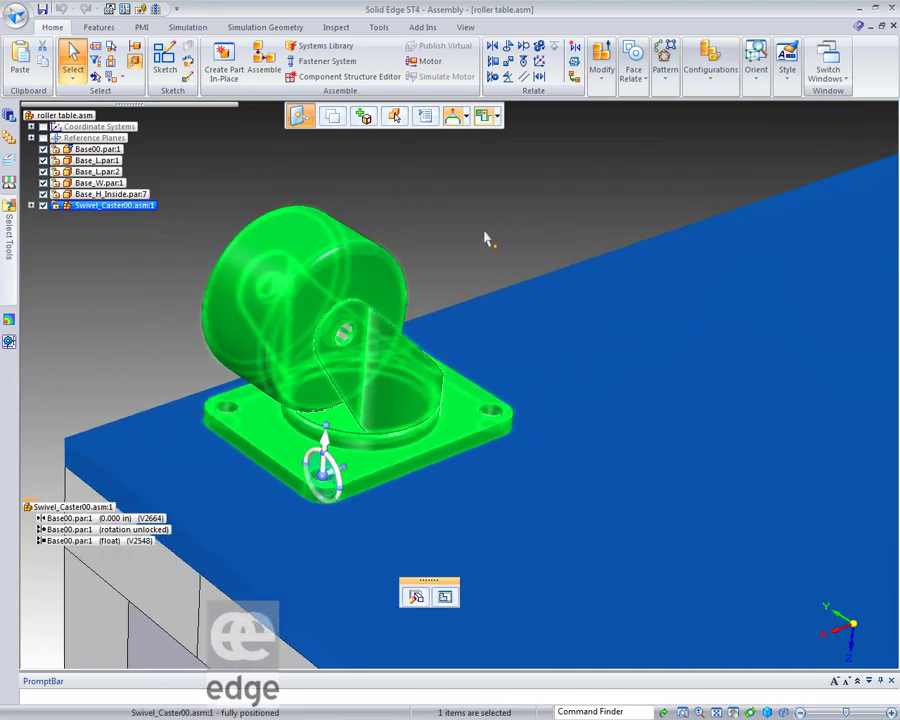
click(470, 240)
Reselect the caster, relocate its steering wheel to the front corner hole with the ring parallel to the tabletop, and clear the selection
click(124, 205)
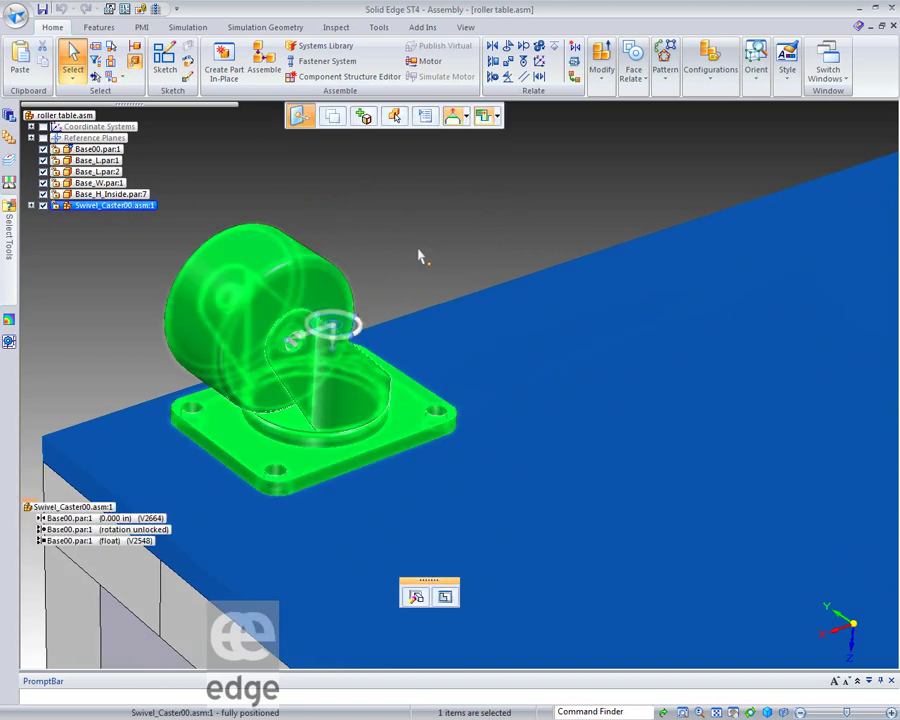
drag(333, 326, 281, 470)
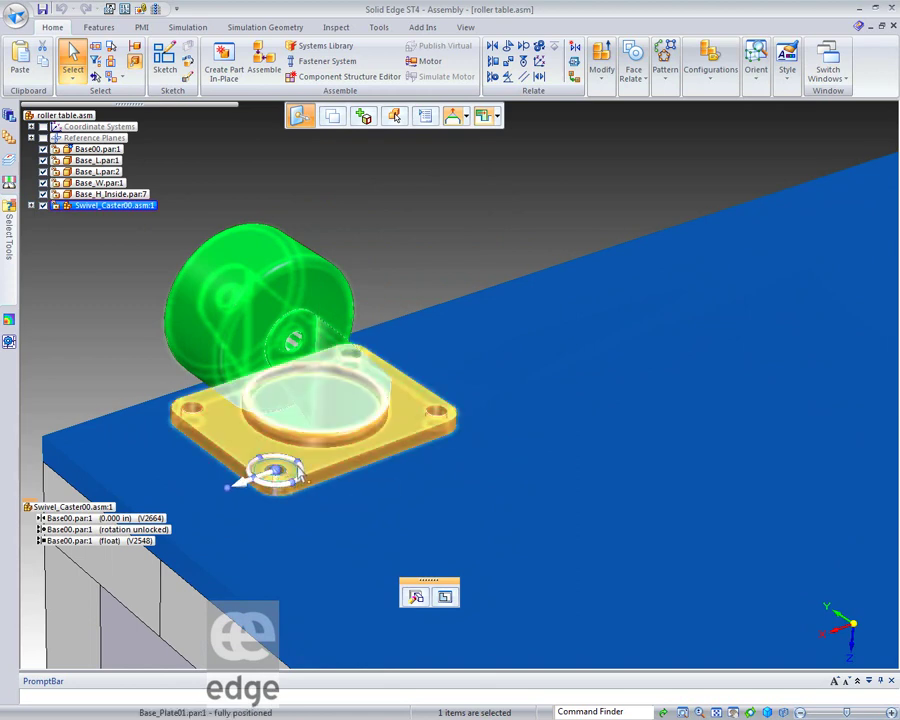
click(606, 154)
Select the caster's base plate, swivel bracket and wheel as three individual parts in the model, and clear the selection
click(140, 205)
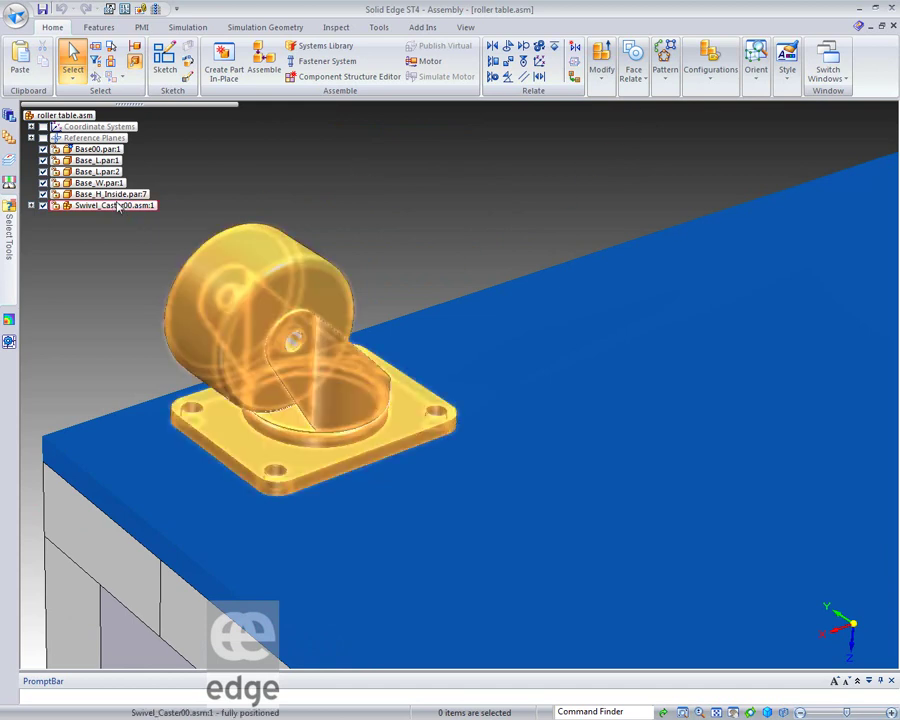
click(432, 207)
click(425, 402)
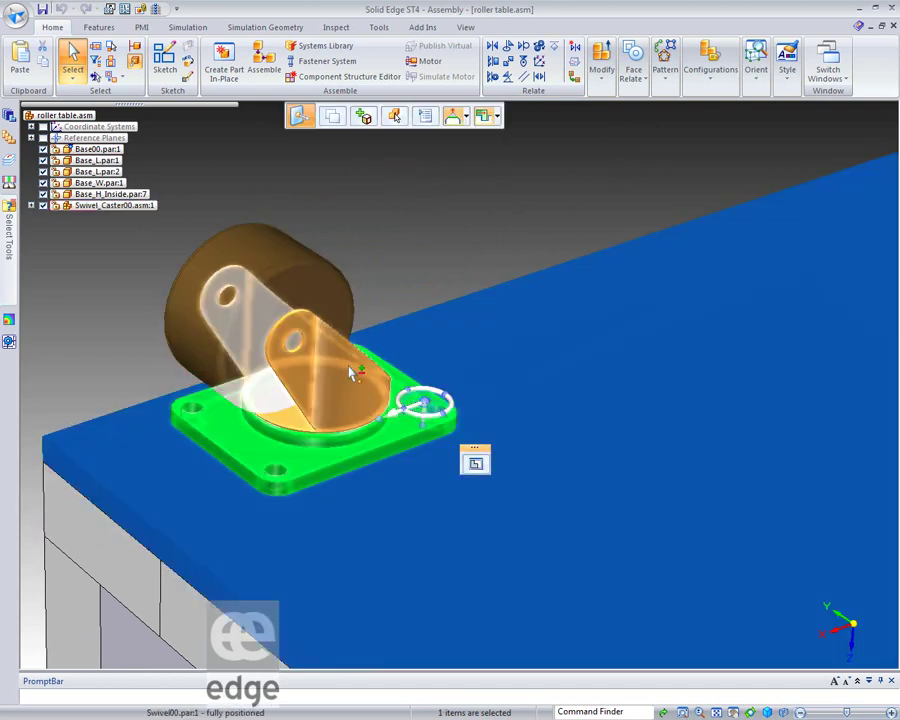
ctrl+click(338, 277)
ctrl+click(338, 287)
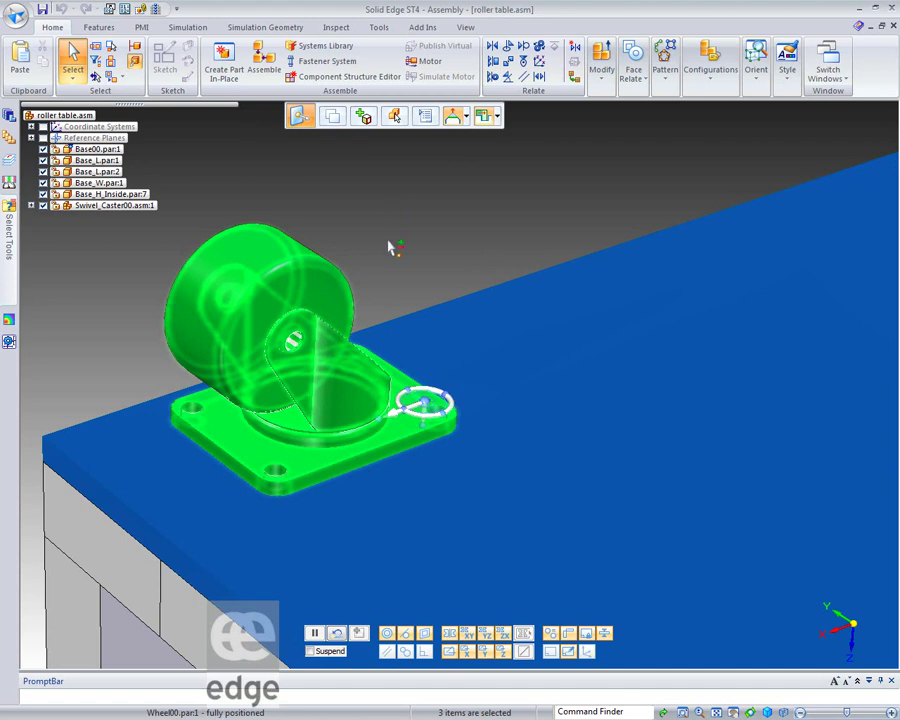
click(393, 247)
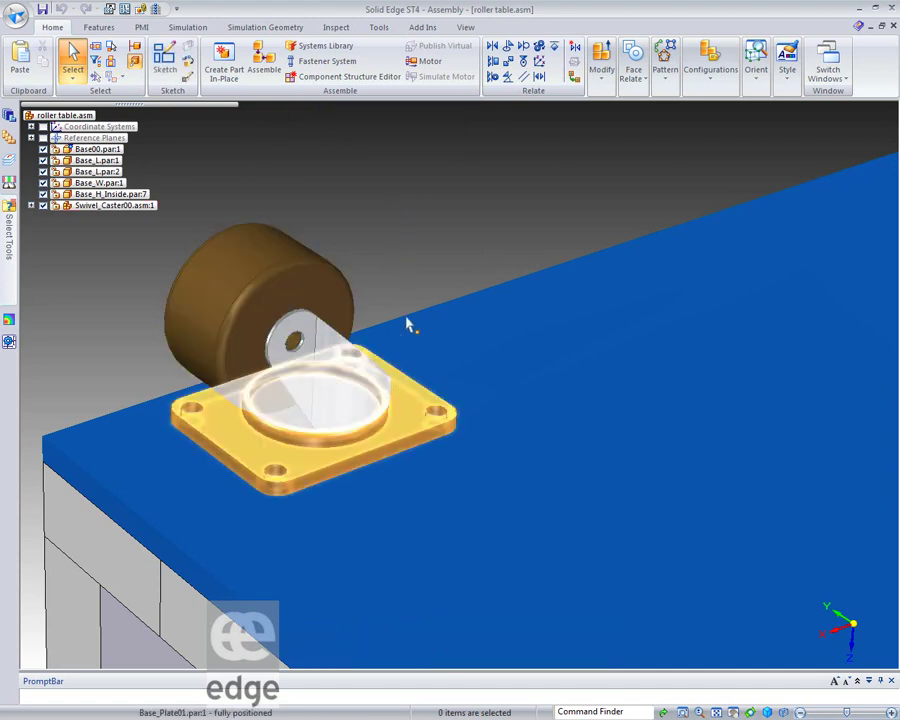
Select the whole caster assembly, place its steering wheel on the base plate's inner corner hole, and clear the selection
click(101, 205)
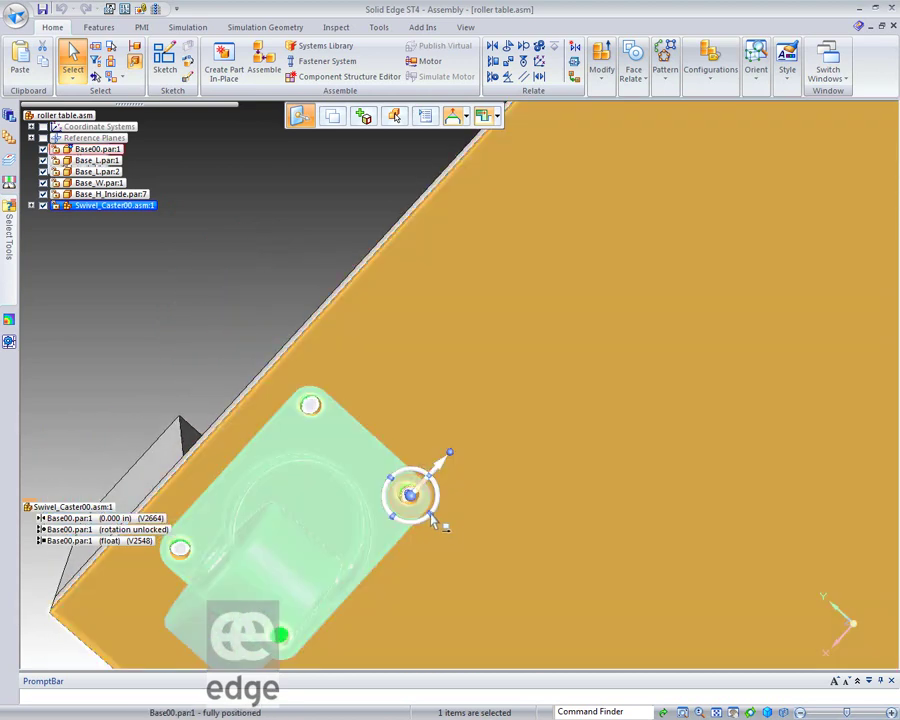
click(426, 512)
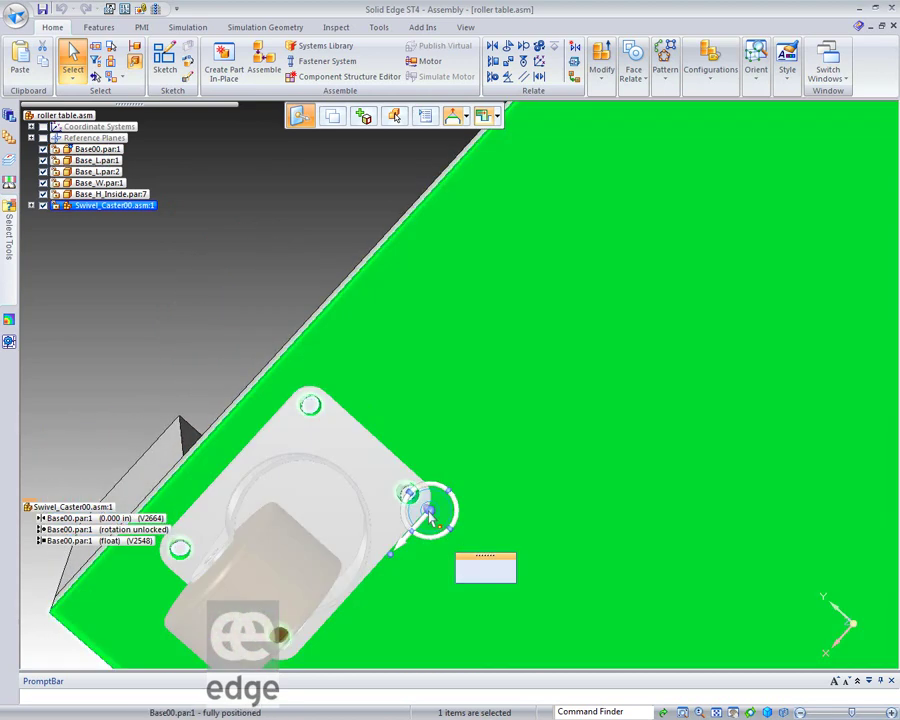
click(251, 261)
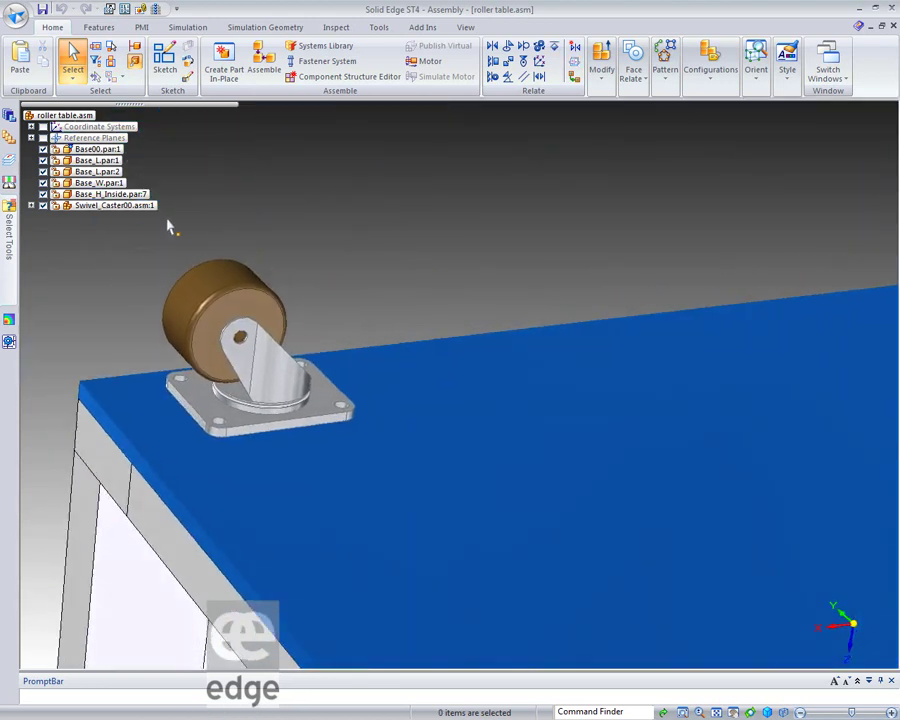
Copy the caster from its front mounting hole to the matching hole at the table's near corner, using the Center Point keypoint option
click(110, 207)
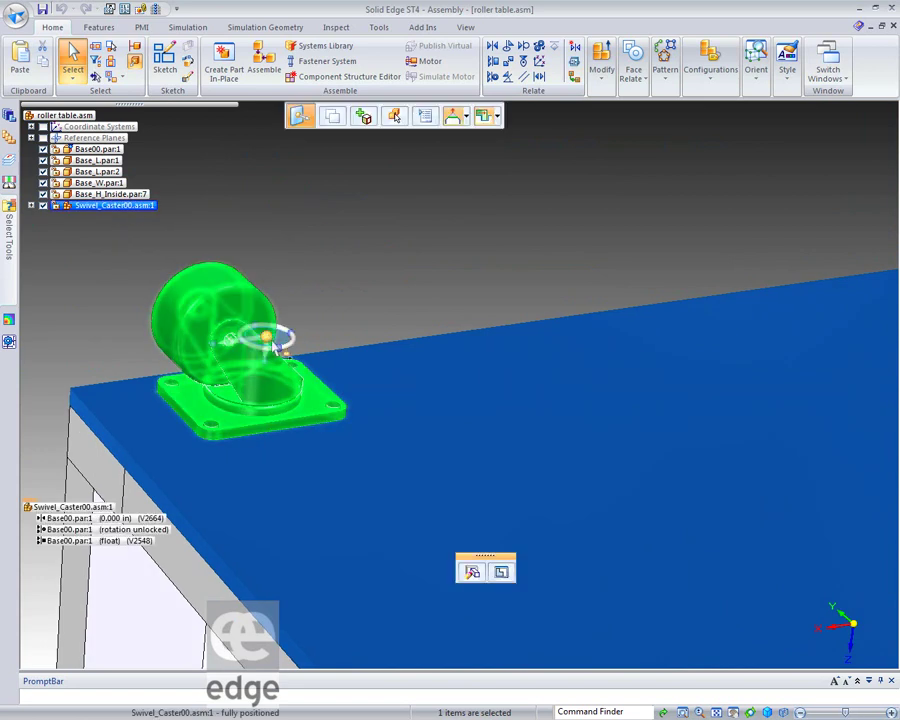
drag(222, 425, 211, 421)
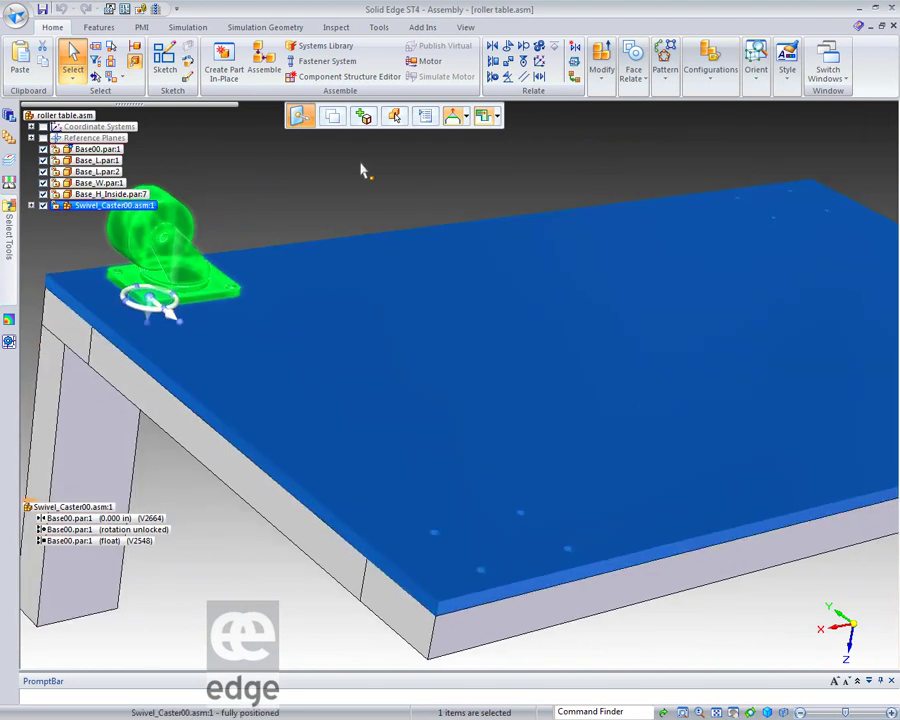
click(332, 118)
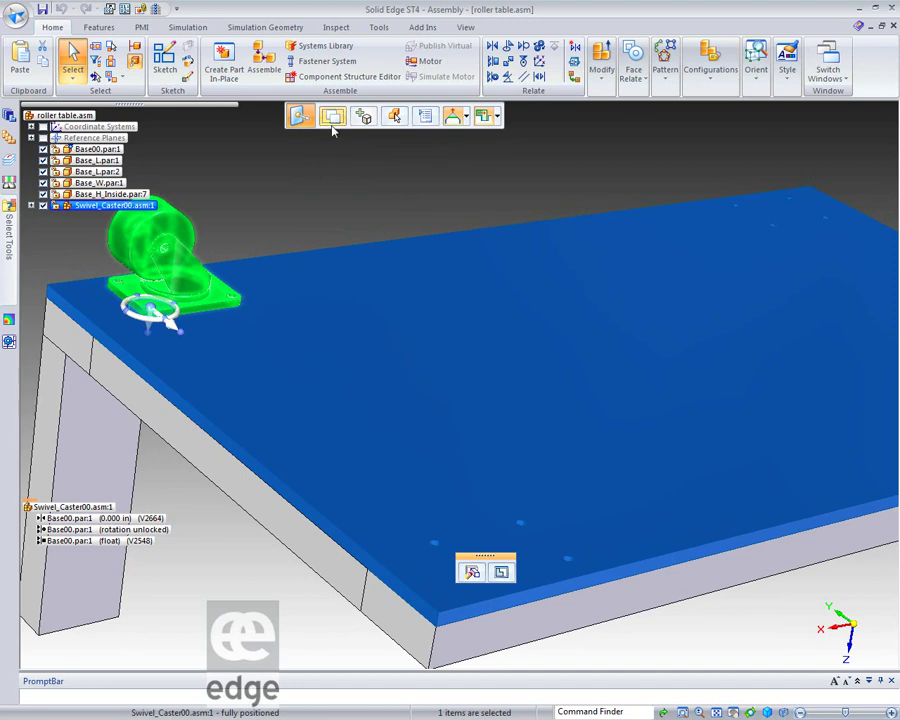
click(160, 314)
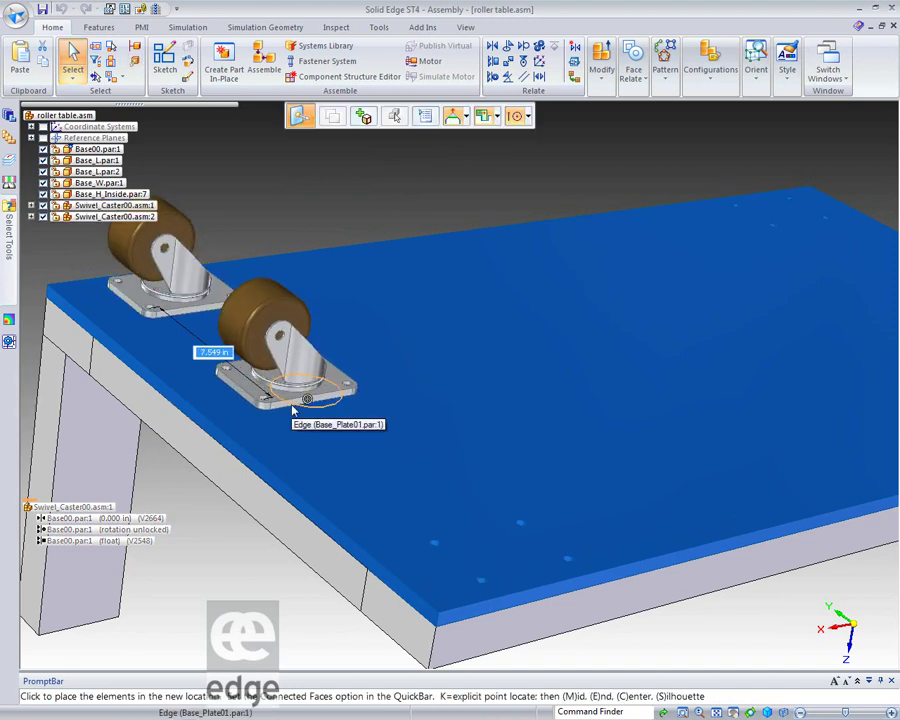
click(355, 466)
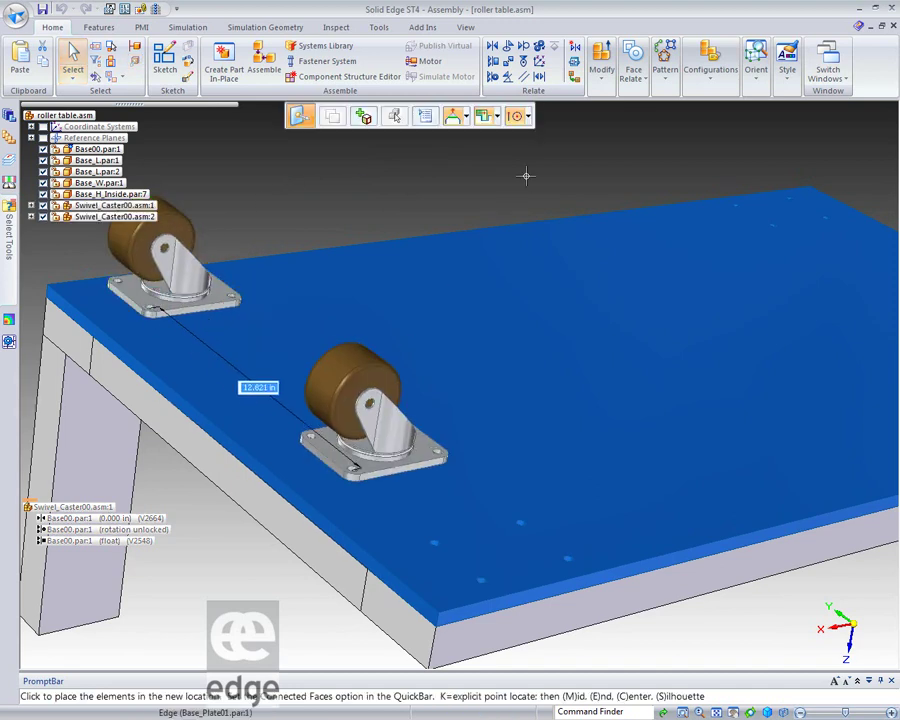
click(529, 117)
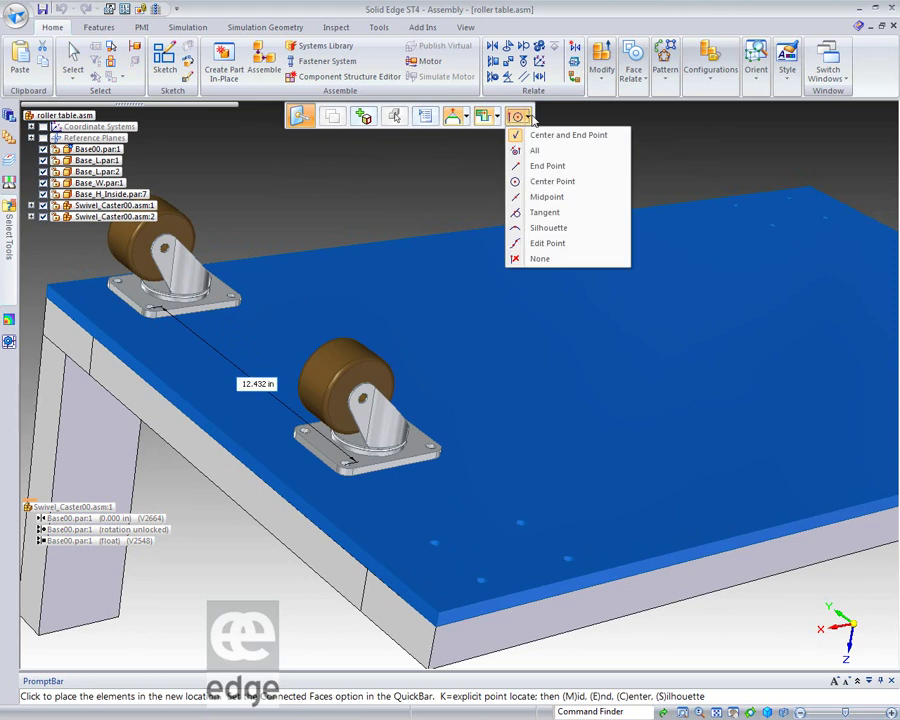
click(517, 180)
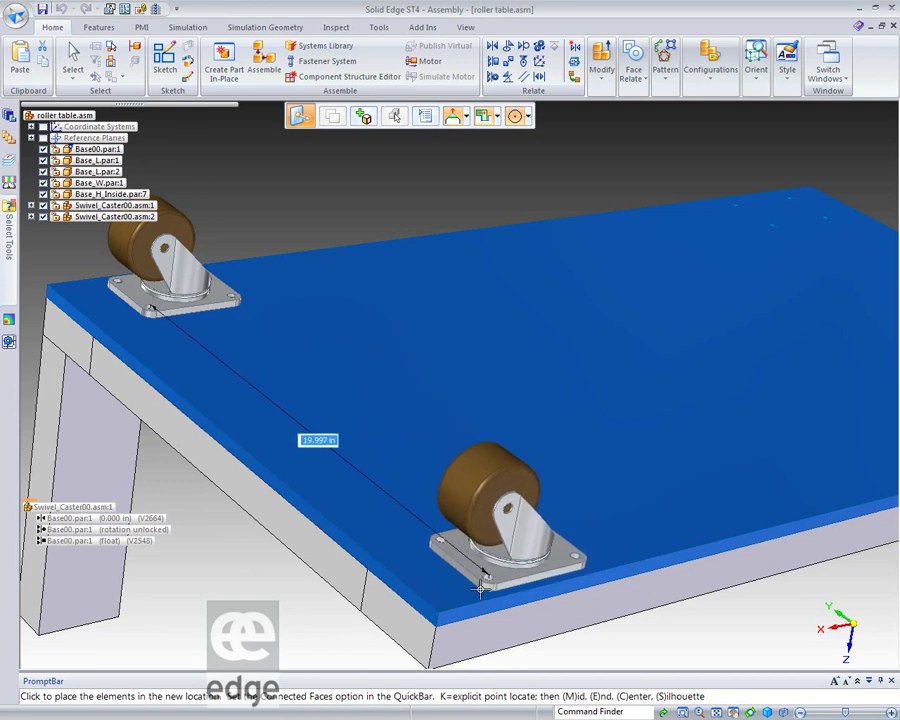
click(494, 573)
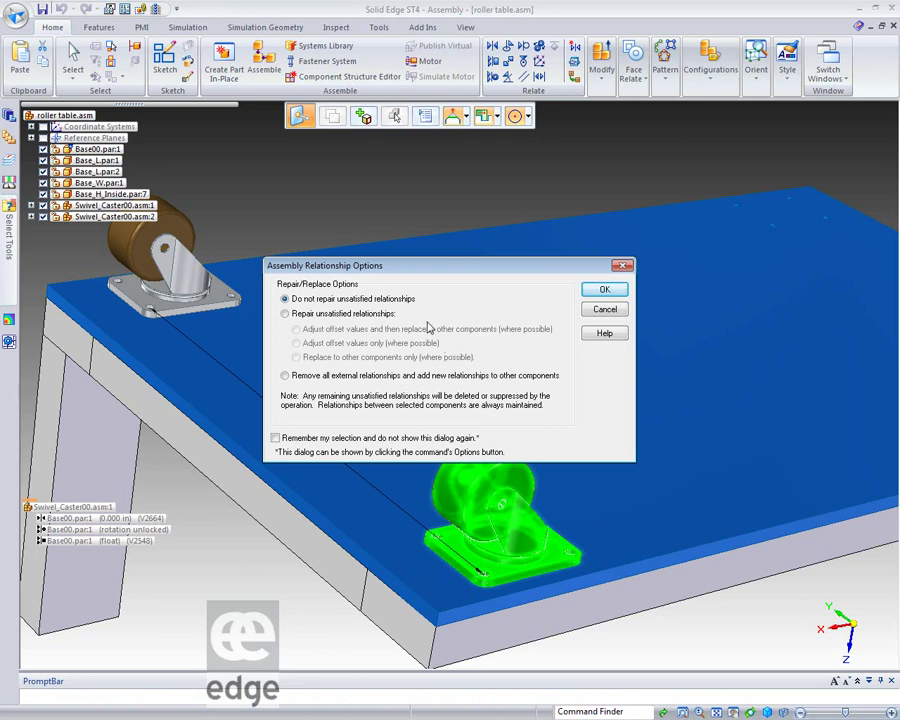
Repair unsatisfied relationships by adjusting offsets and then replacing components, process them against Base00.par:1, and cancel the copy
click(285, 314)
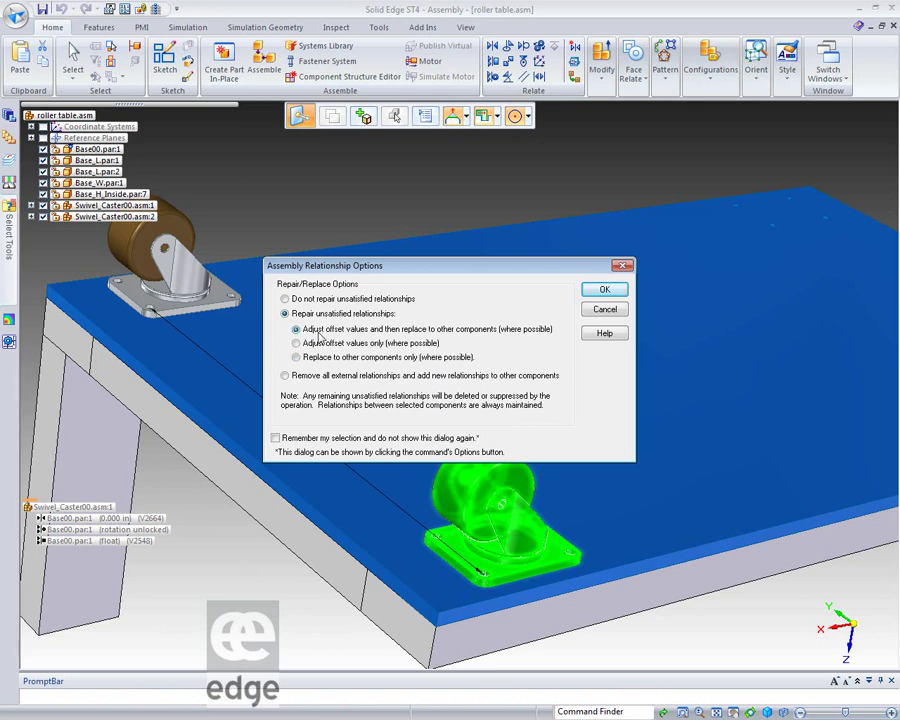
click(605, 290)
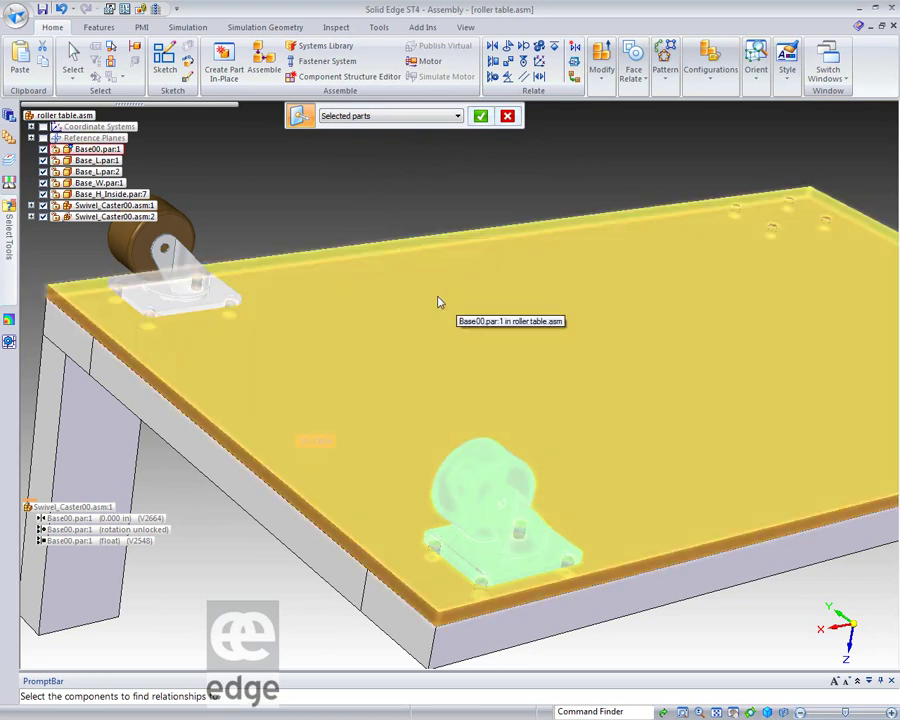
click(438, 302)
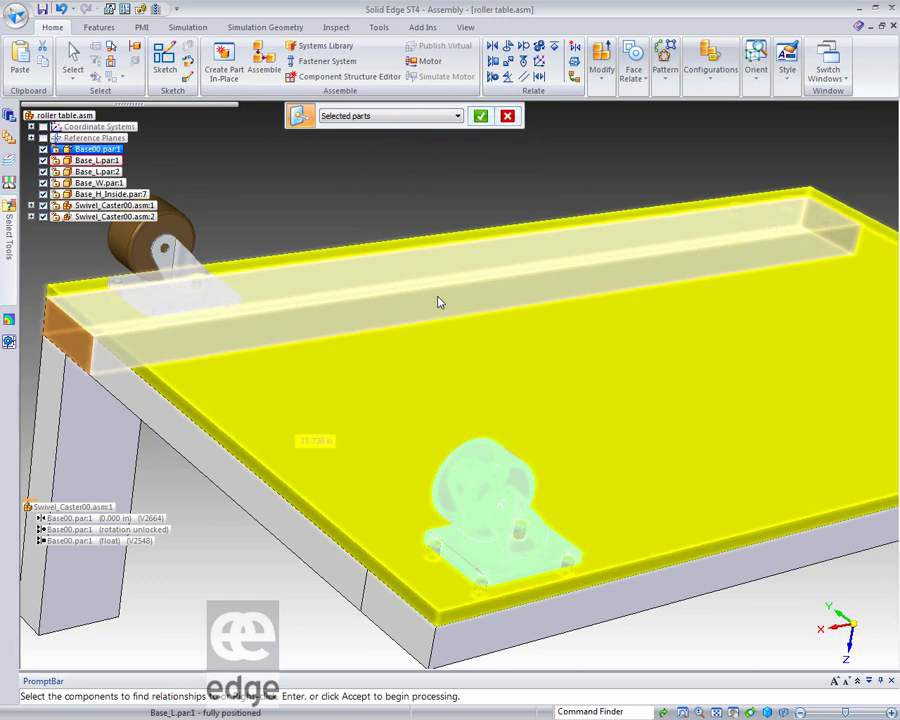
click(481, 117)
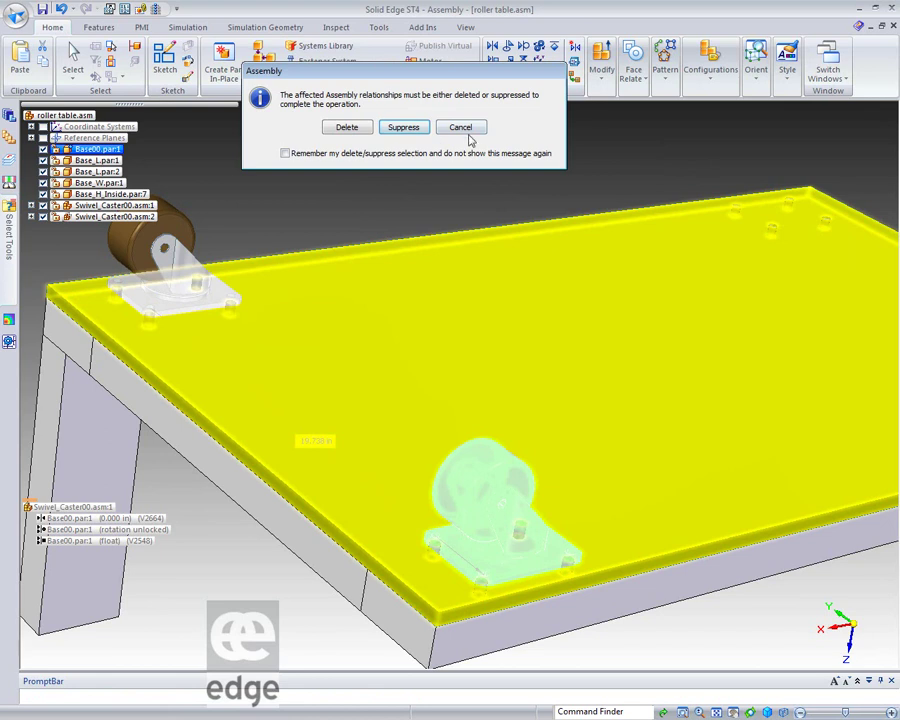
key(Return)
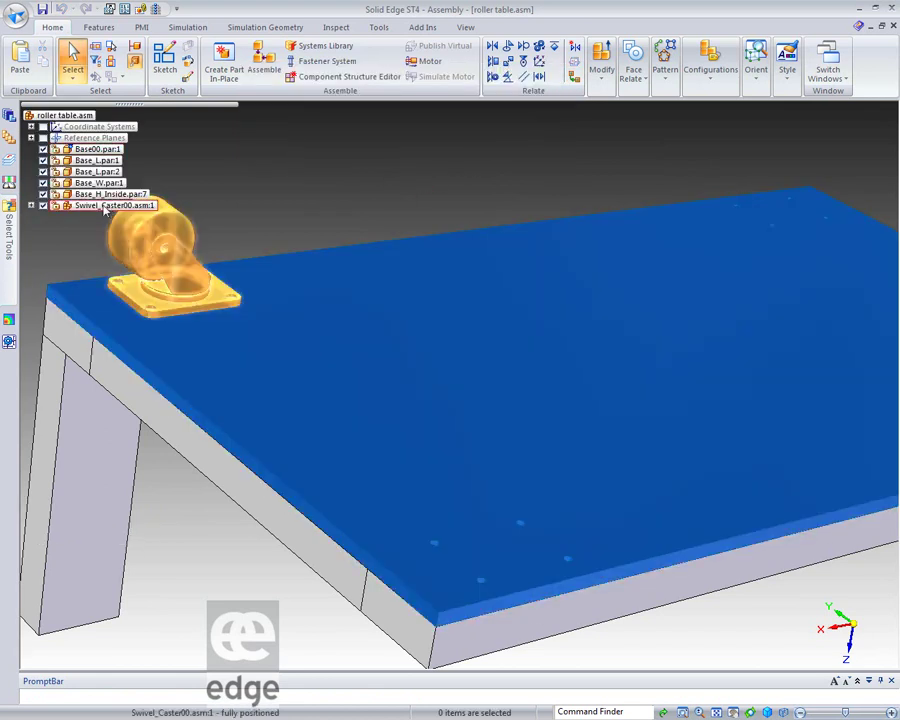
Reselect the caster and copy it from its inner corner mounting hole to the matching hole at the table's near corner
click(172, 252)
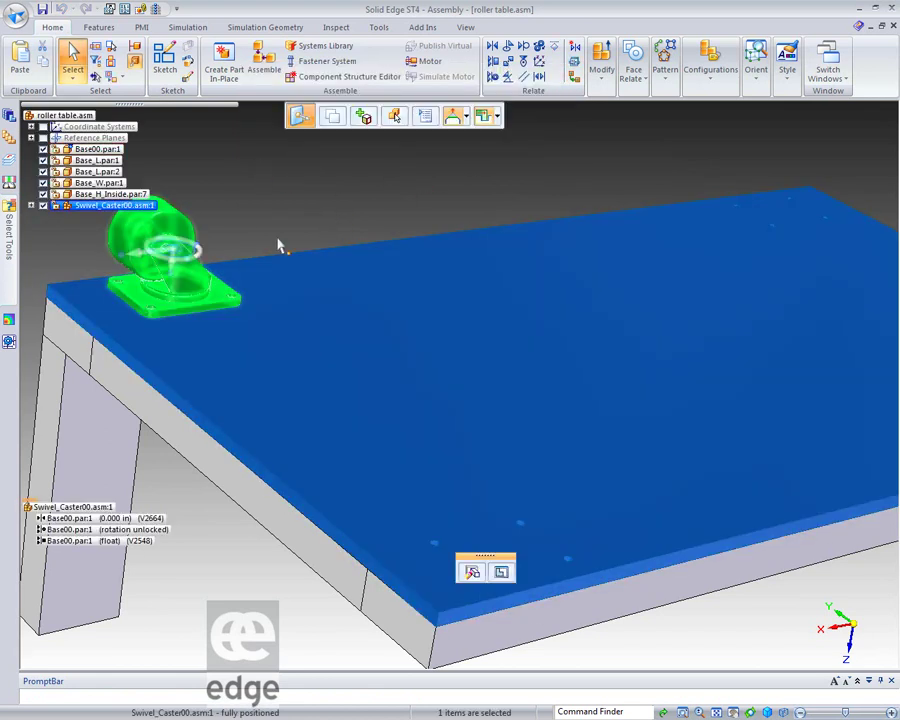
drag(172, 252, 287, 325)
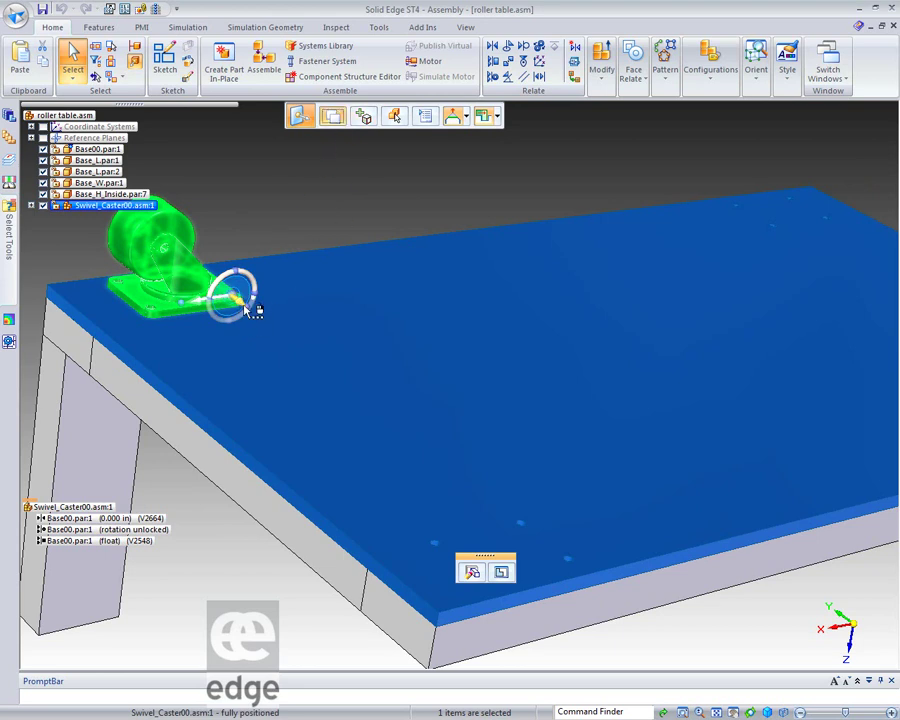
click(248, 310)
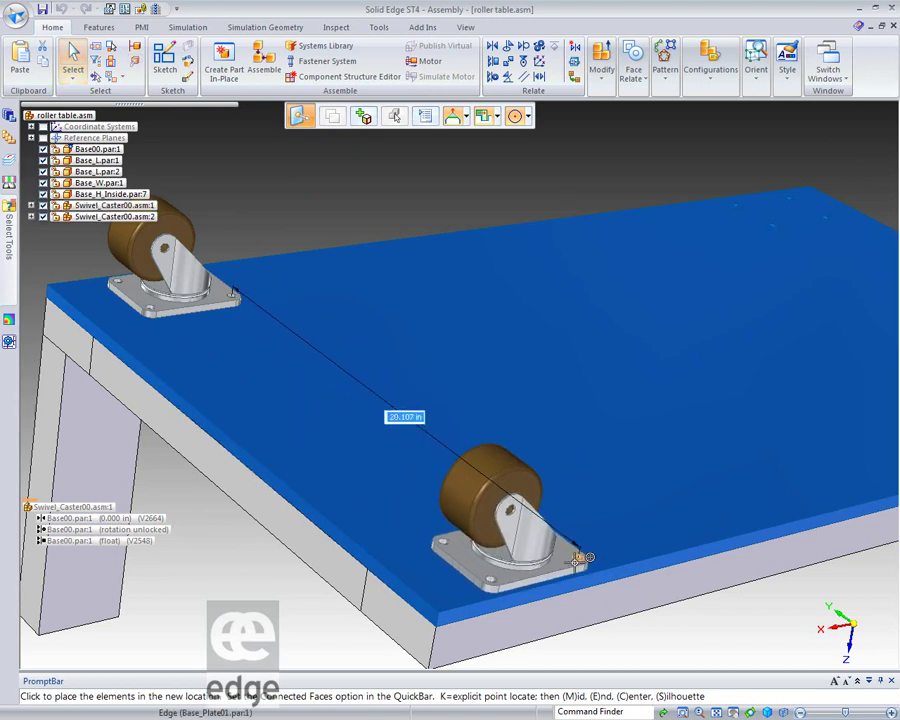
click(576, 566)
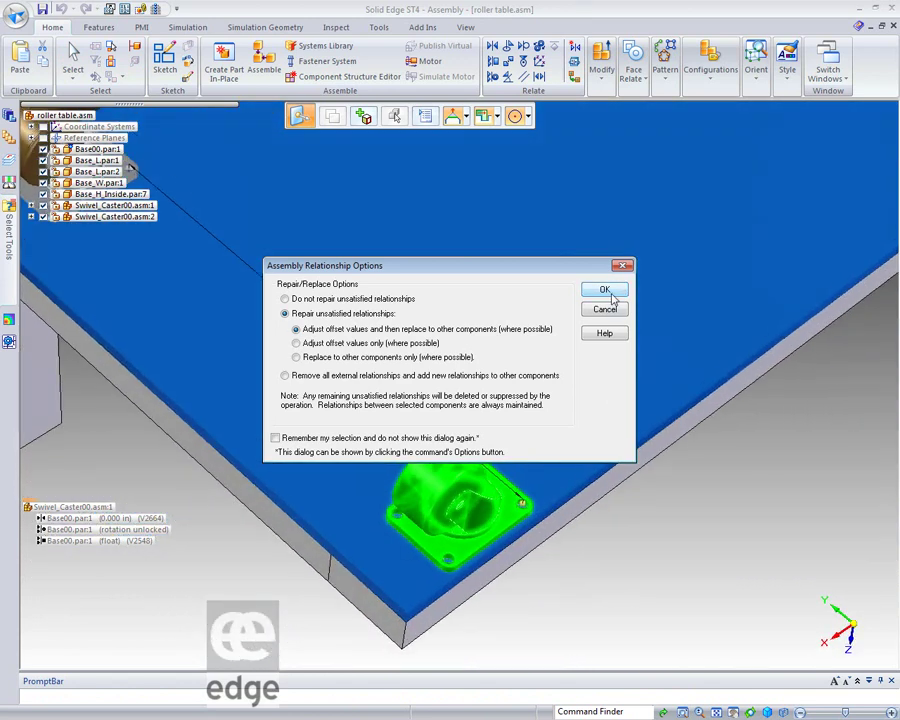
Accept the relationship repair options, find relationships to Base00.par:1, and suppress the affected relationships of the copied caster
click(612, 289)
click(565, 269)
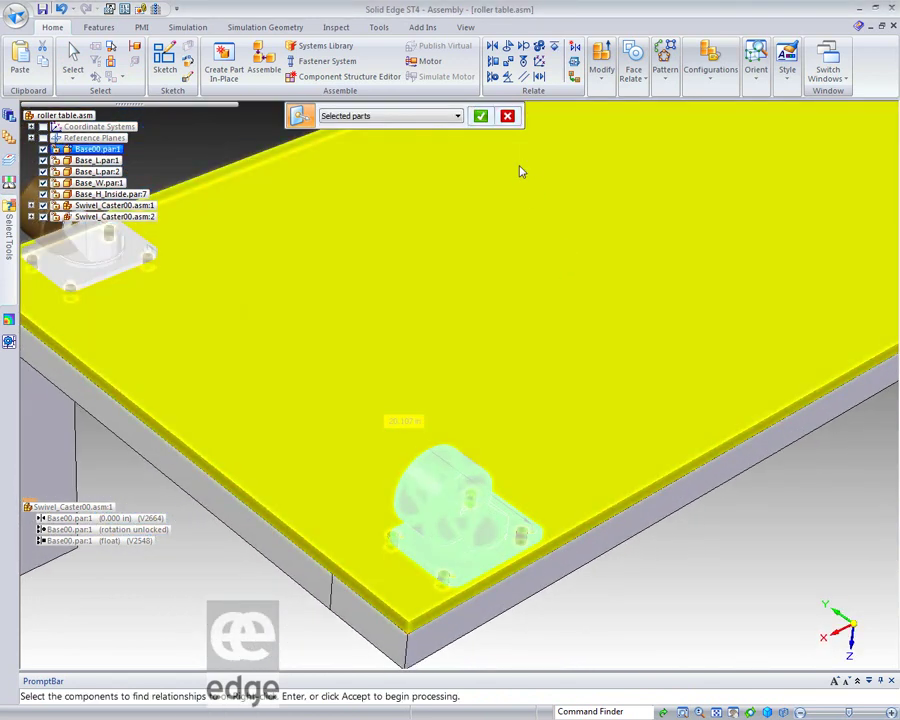
click(480, 117)
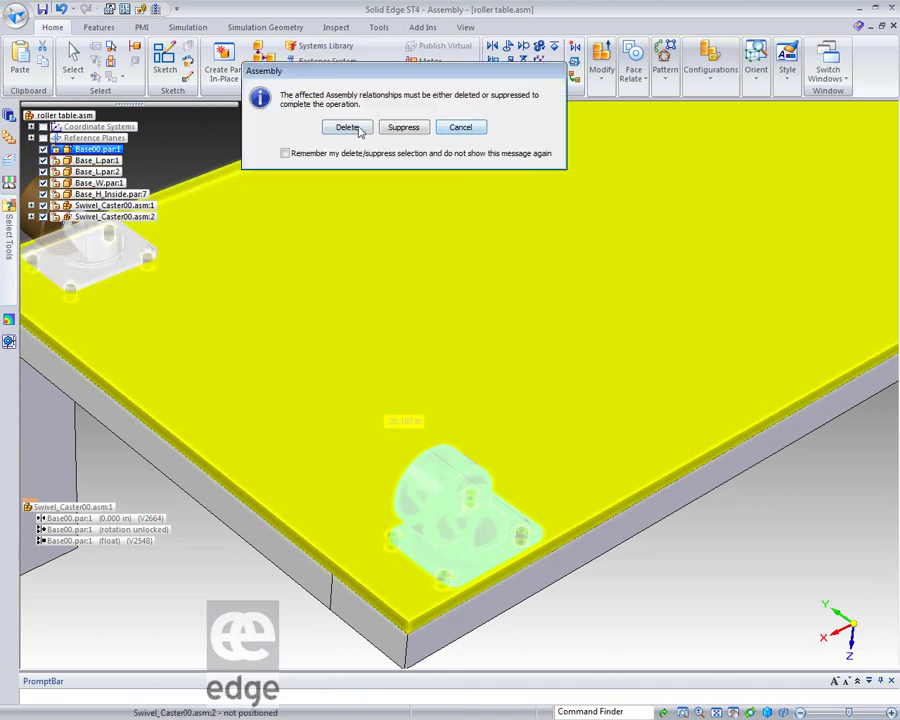
click(415, 132)
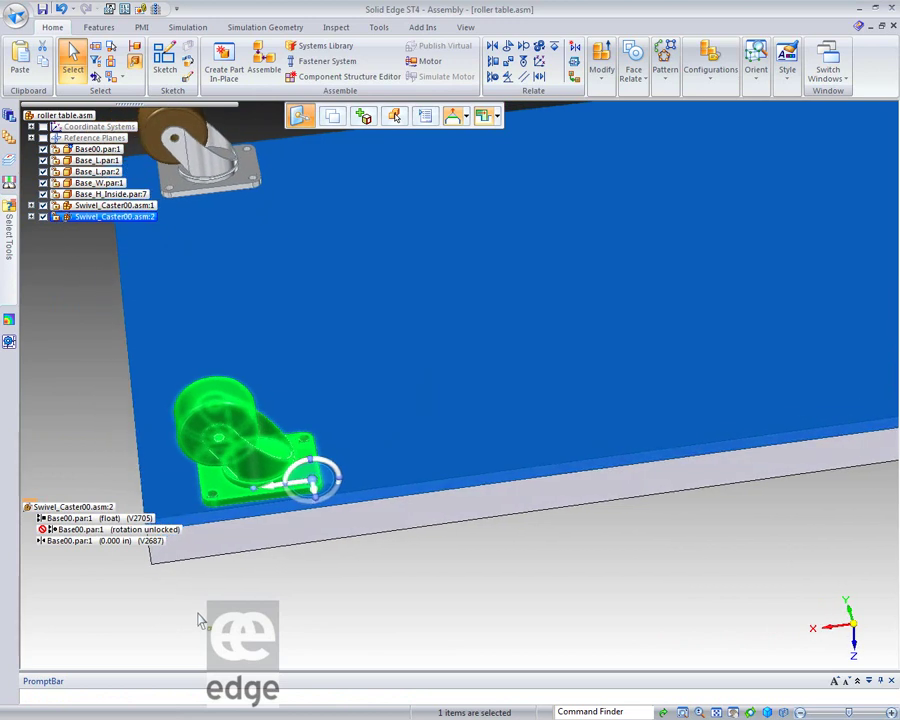
click(108, 570)
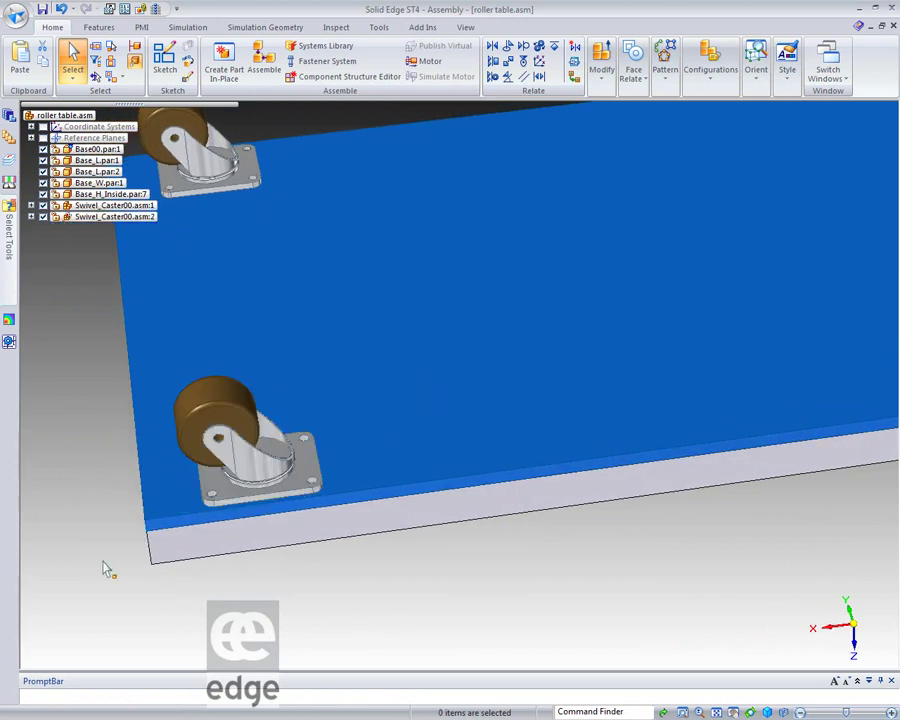
Unsuppress the copied caster's rotation-unlocked relationship to Base00.par:1 and check the caster's relationships
click(84, 216)
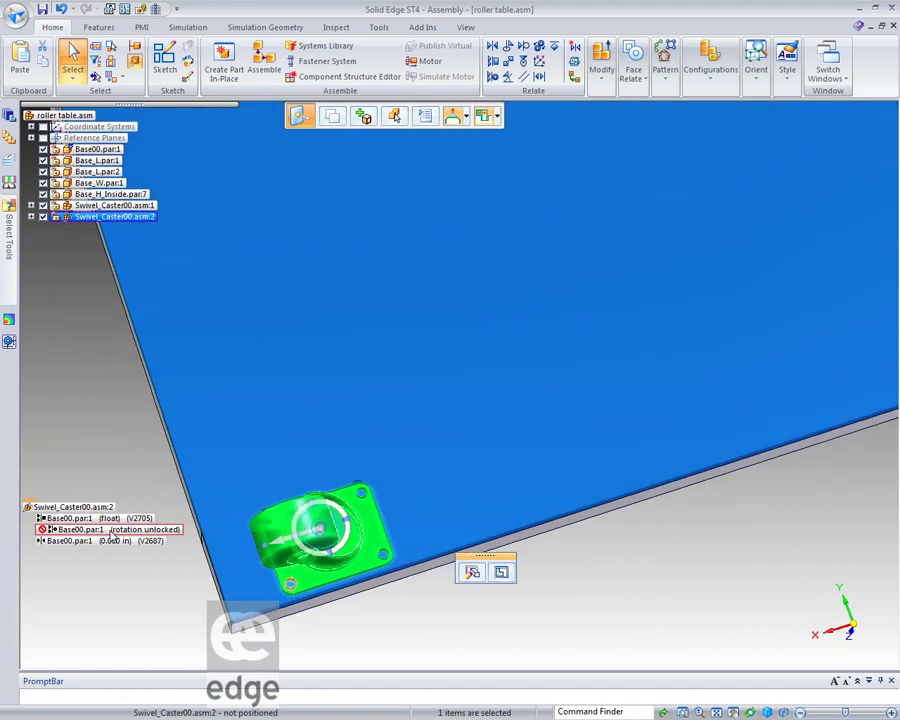
click(113, 530)
right_click(114, 532)
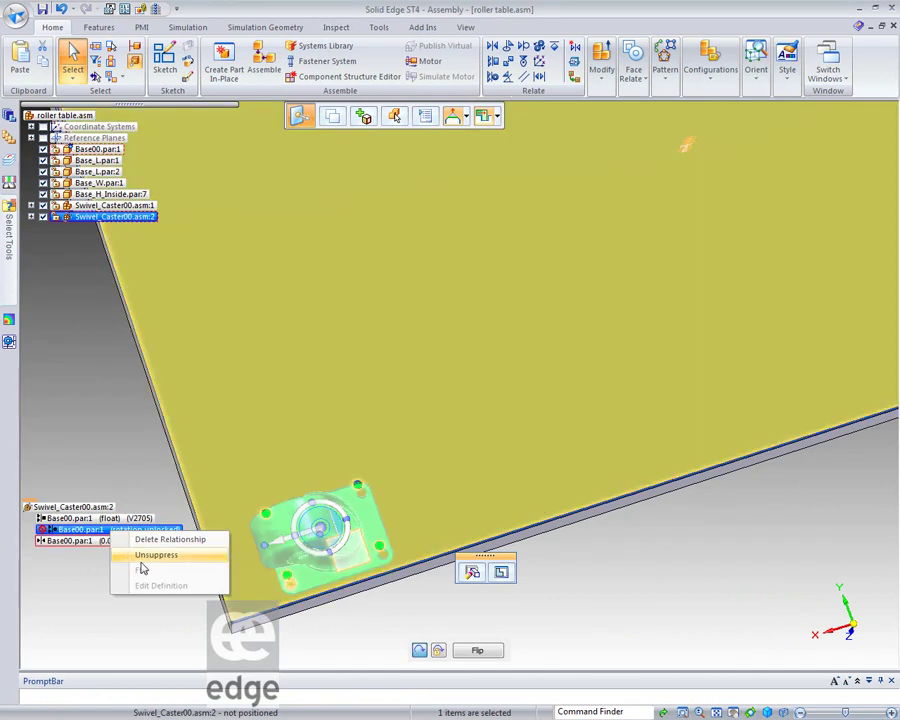
click(140, 553)
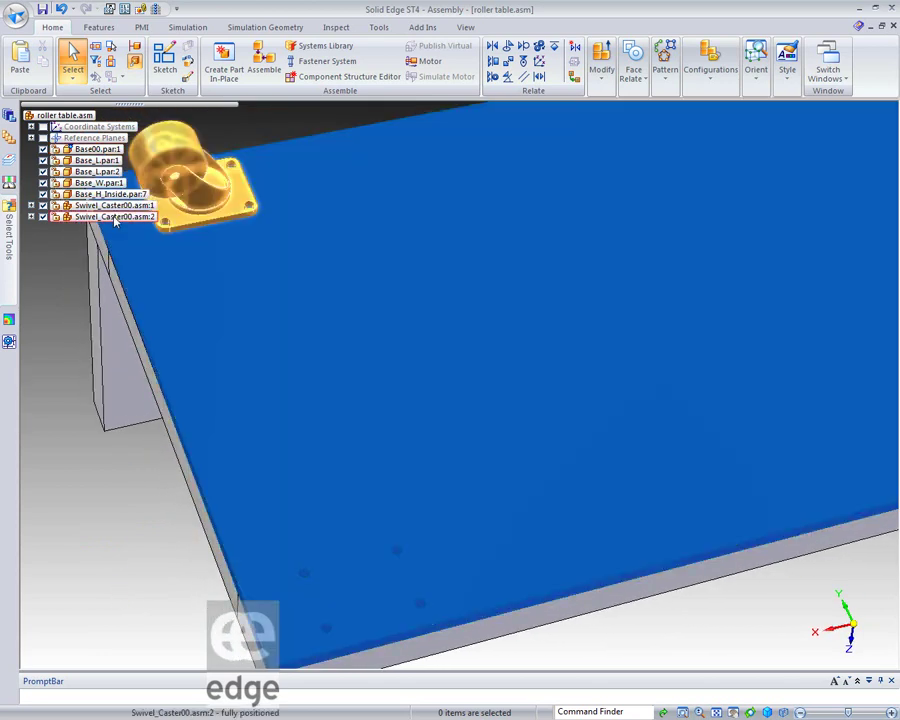
click(114, 217)
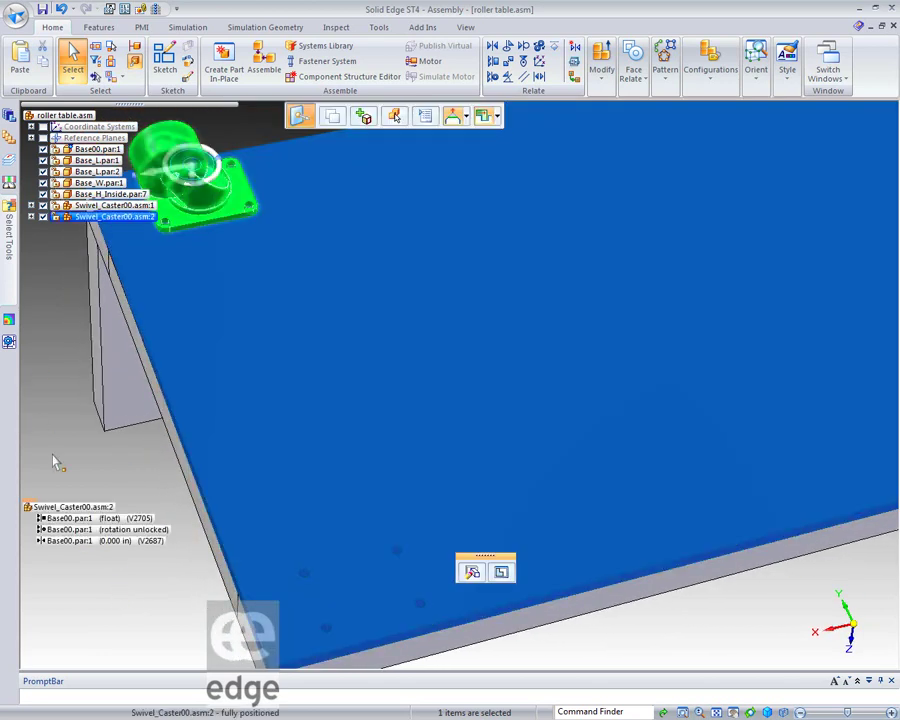
click(88, 580)
middle_drag(98, 543, 152, 582)
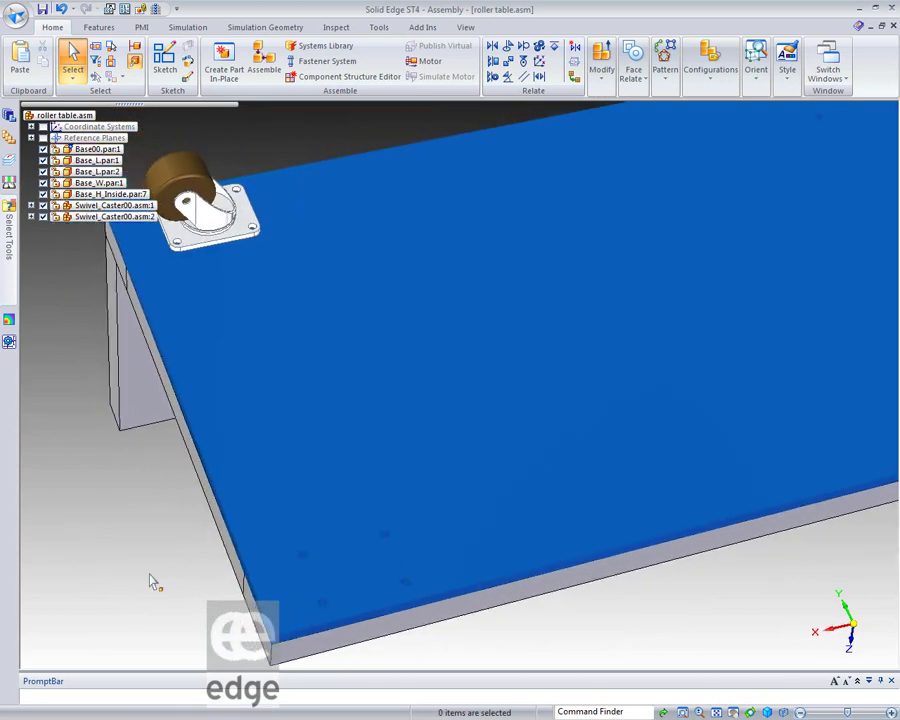
key(ctrl+shift+a)
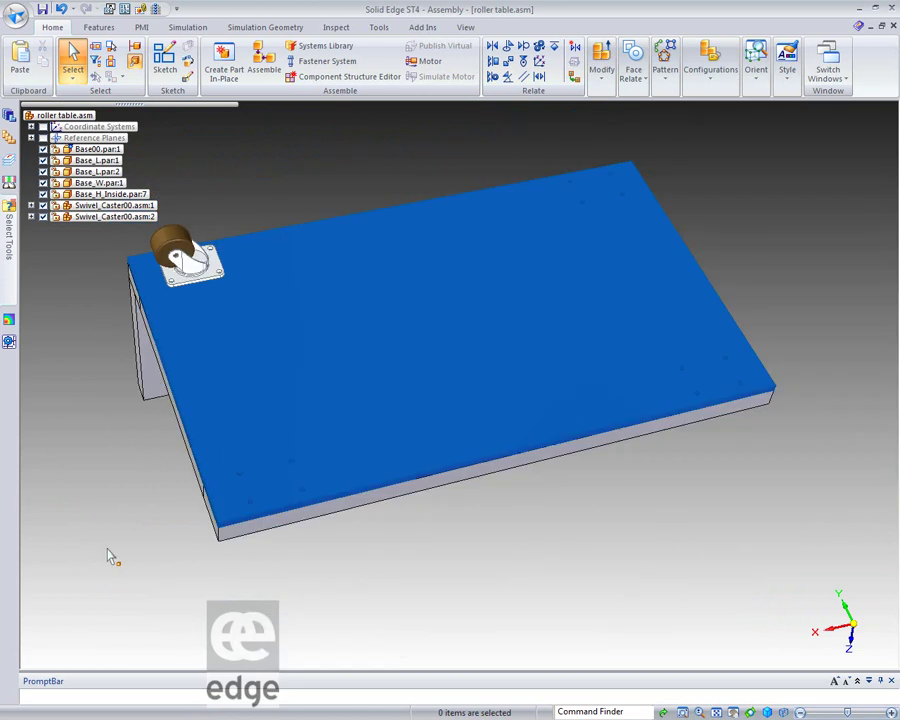
Delete the copied caster Swivel_Caster00.asm:2 from the roller table assembly
click(89, 219)
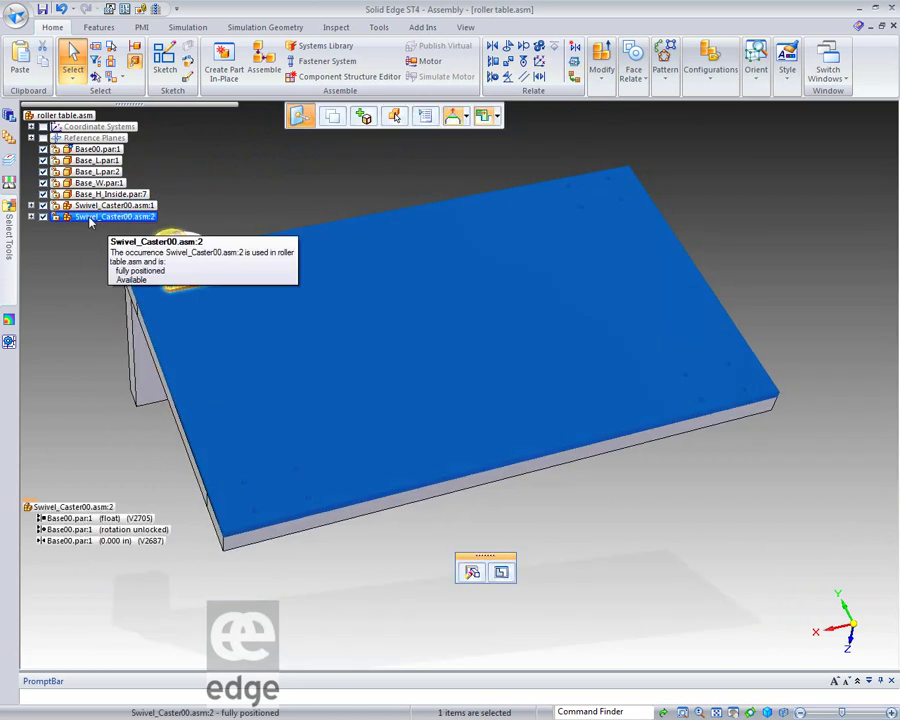
key(Delete)
key(ctrl+shift+a)
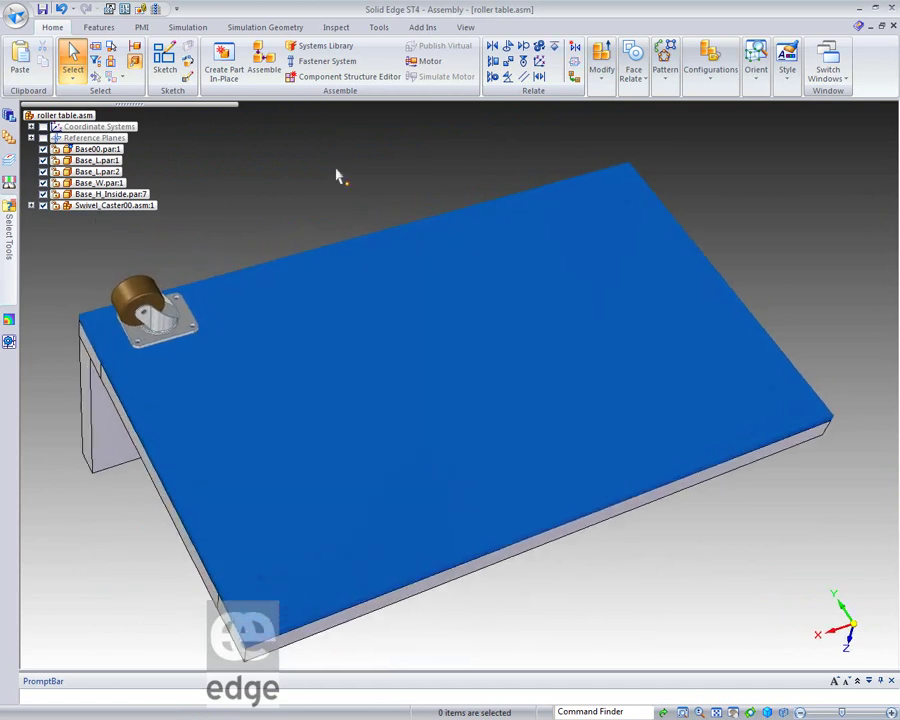
click(115, 205)
scroll(366, 225, up, 2)
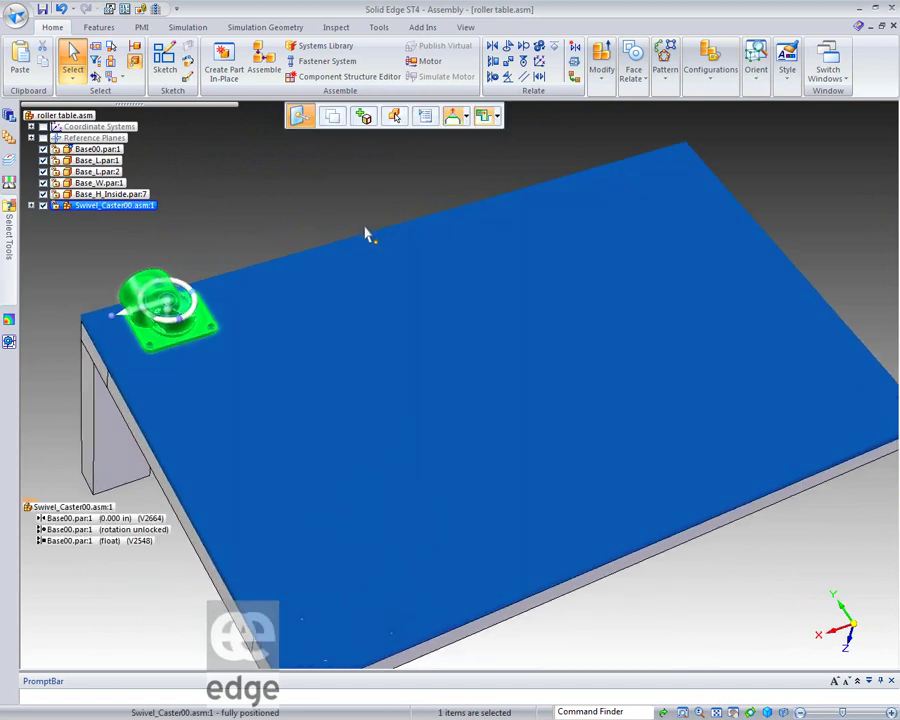
drag(216, 328, 158, 343)
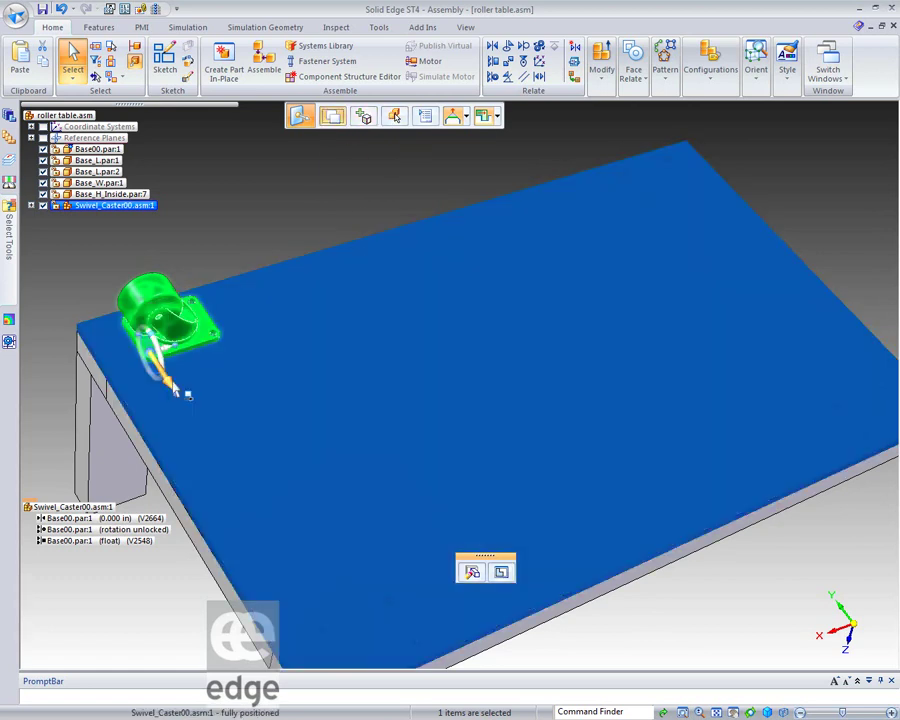
click(180, 391)
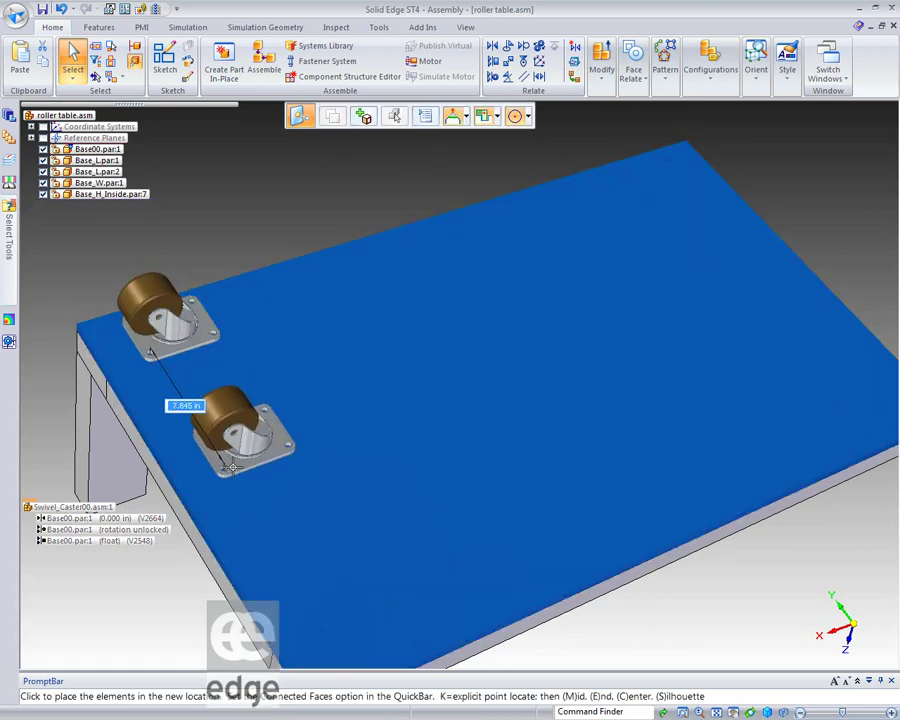
scroll(232, 466, down, 3)
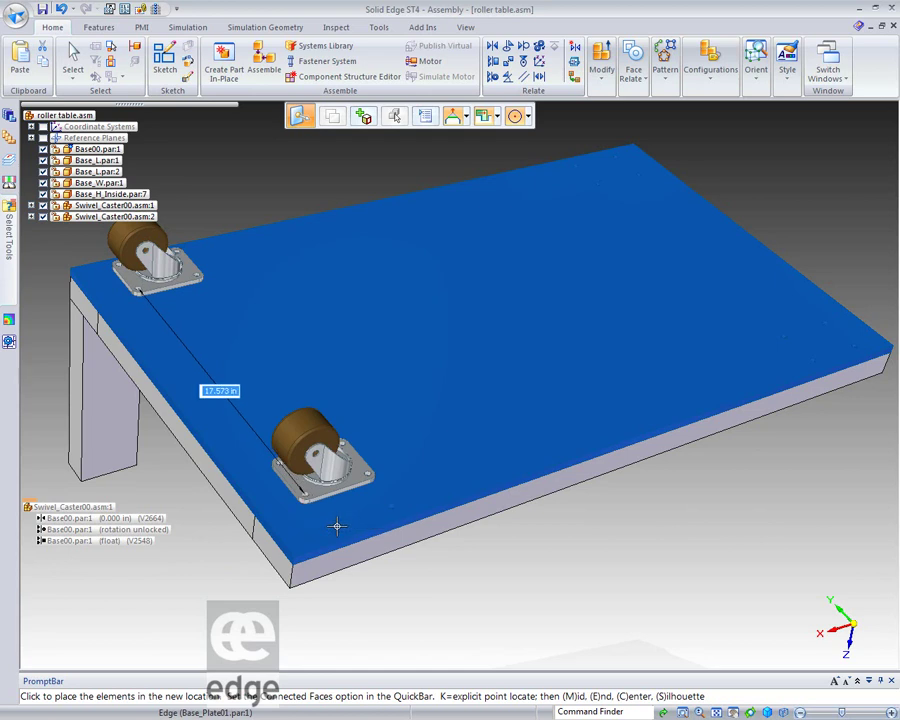
scroll(290, 460, up, 5)
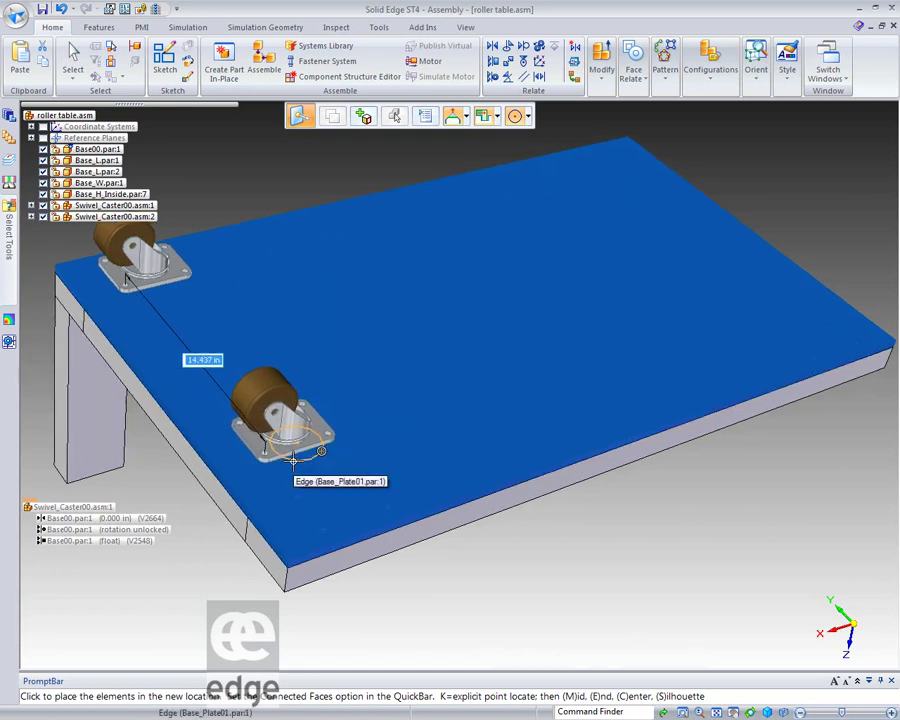
scroll(321, 476, up, 8)
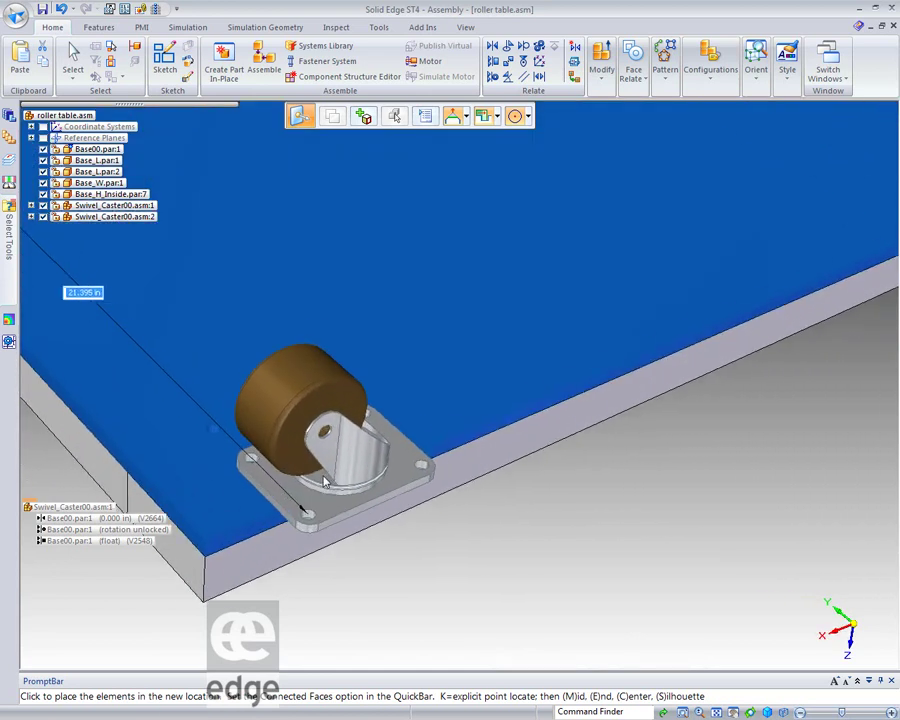
scroll(437, 453, up, 3)
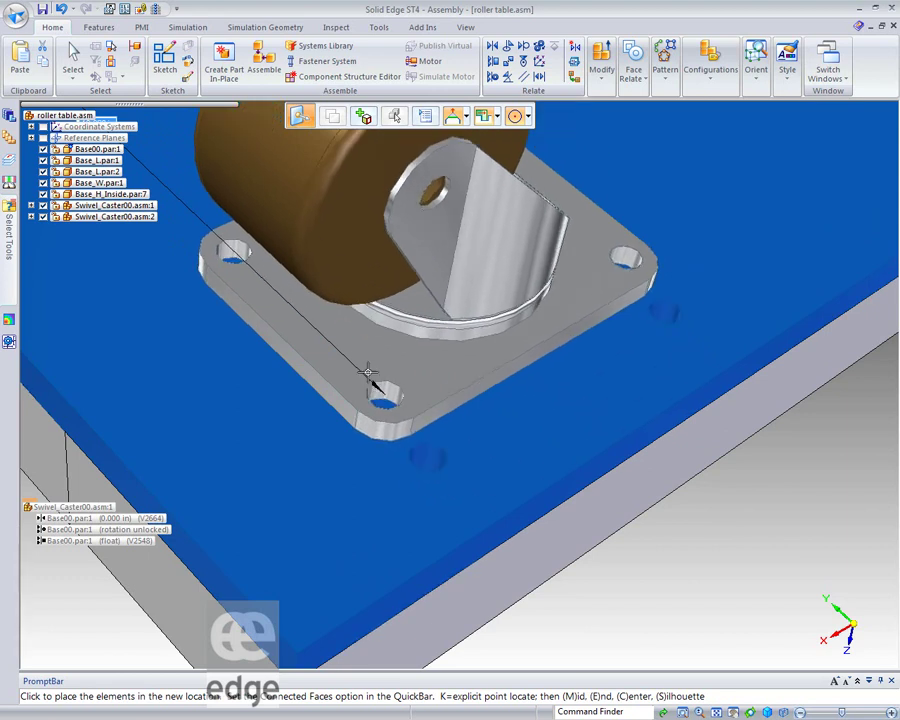
key(Escape)
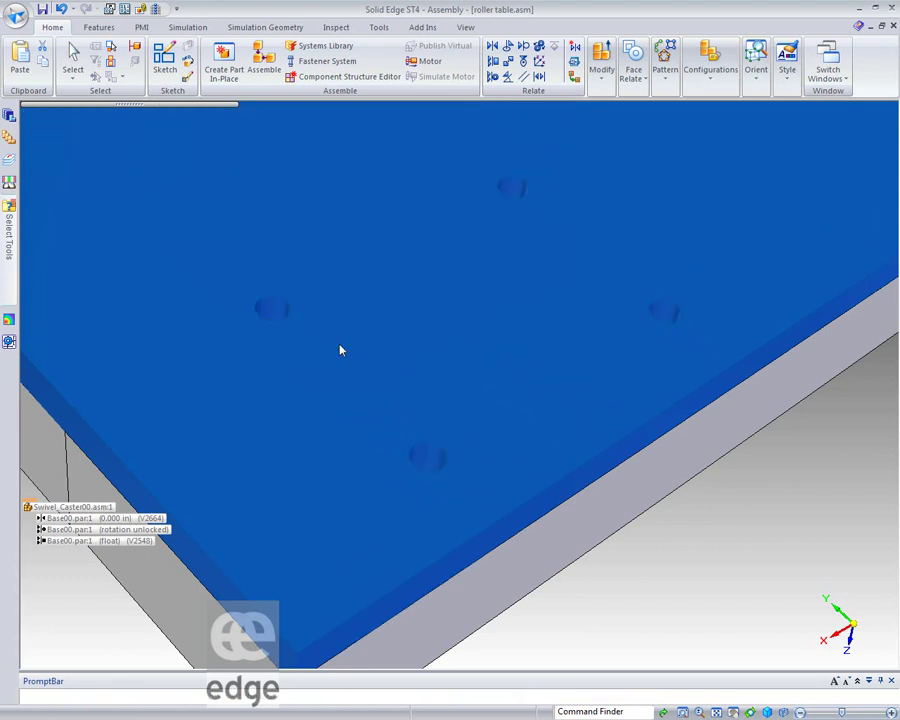
scroll(394, 380, up, 3)
scroll(390, 392, down, 5)
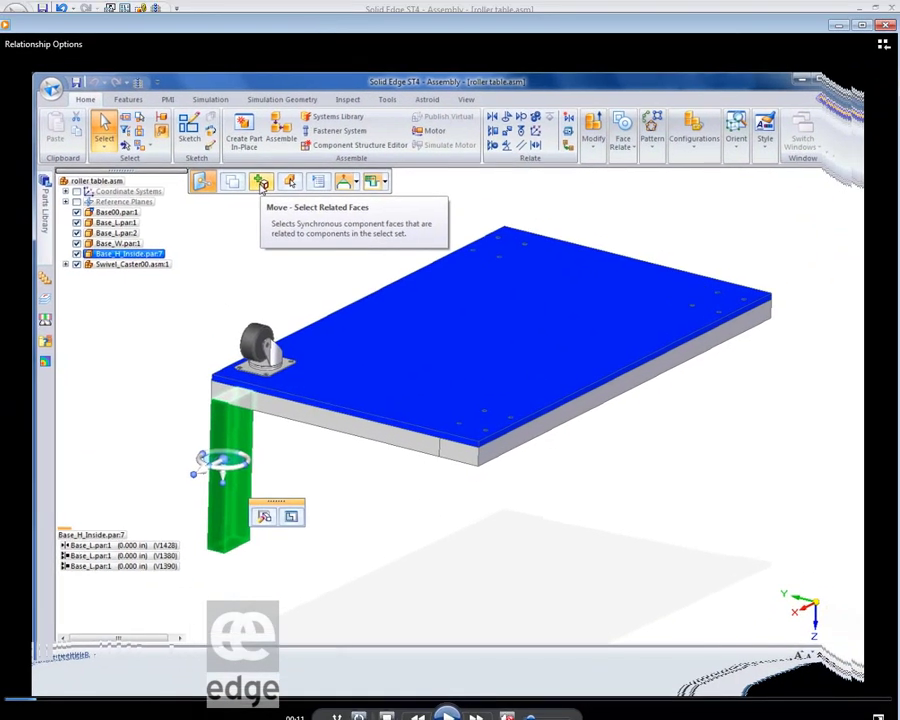
Play the Relationship Options video in the media player through to its end and close the player
click(447, 716)
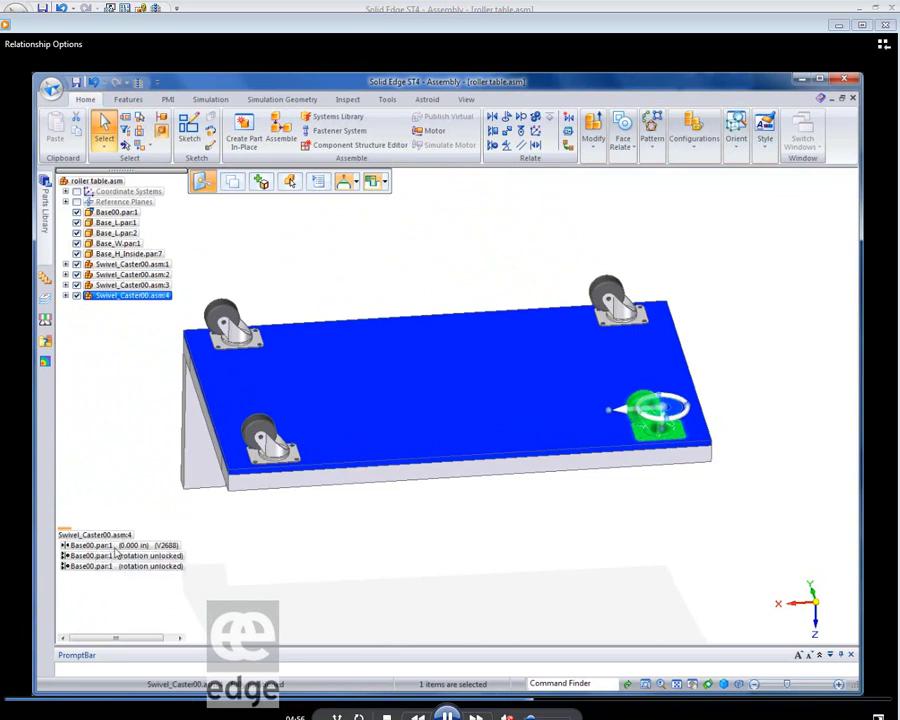
key(Right)
key(Right)
key(Right)
key(Right)
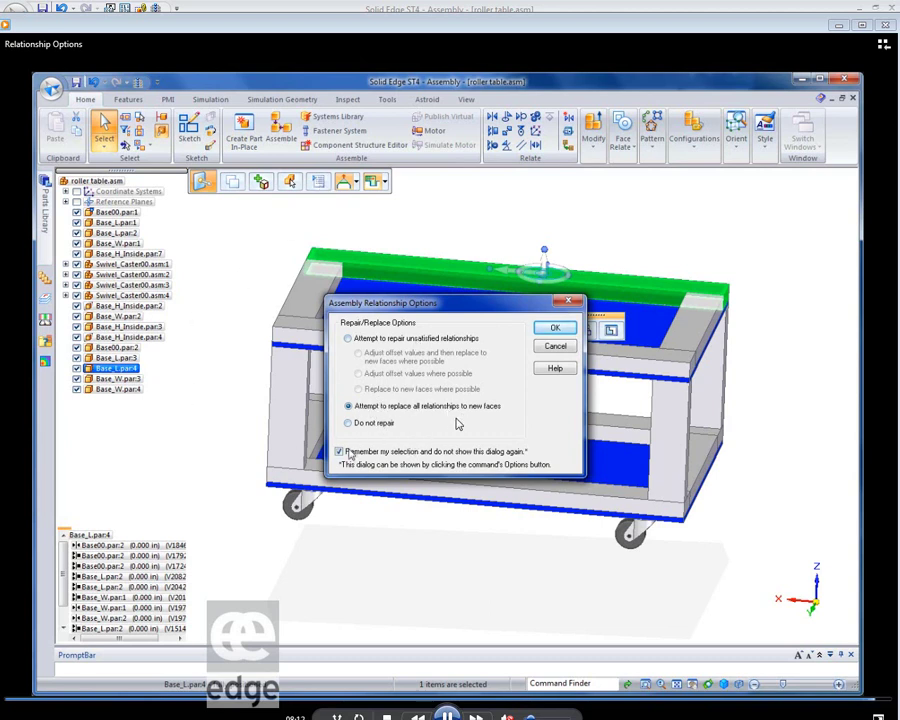
click(556, 346)
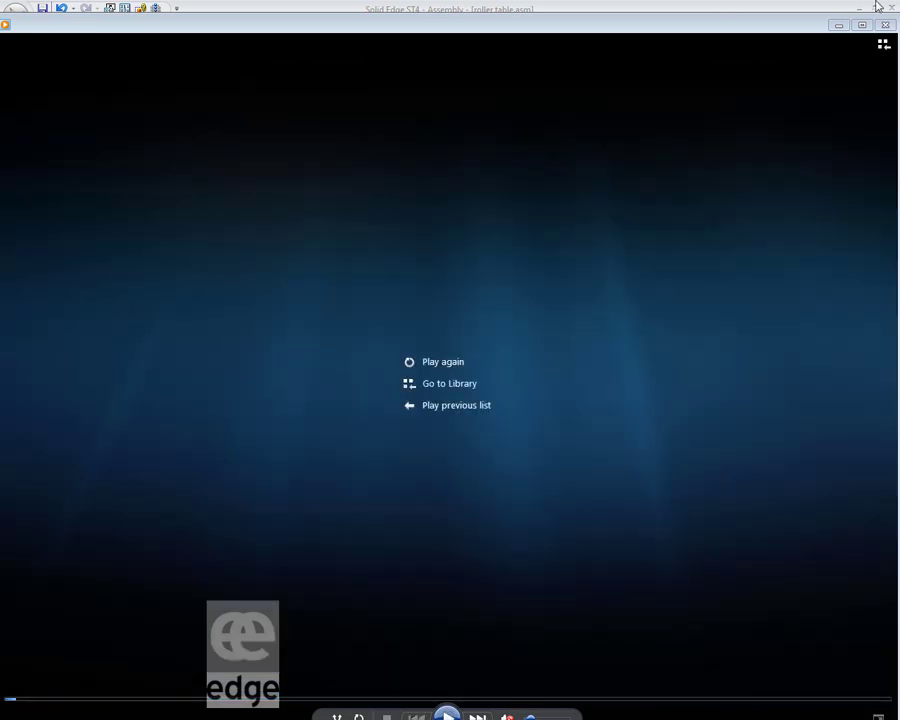
click(884, 24)
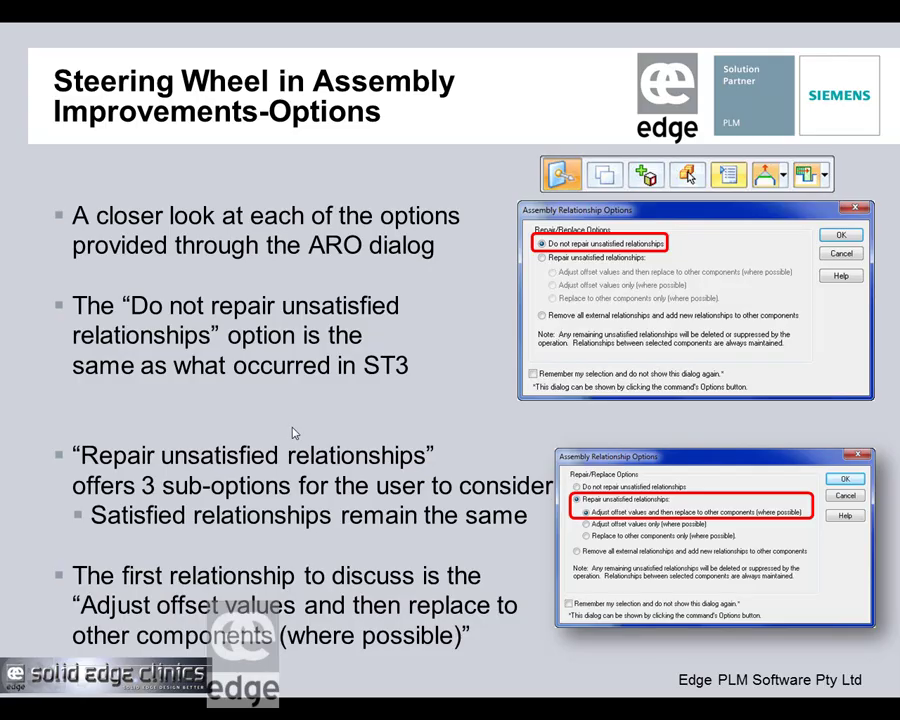
click(293, 430)
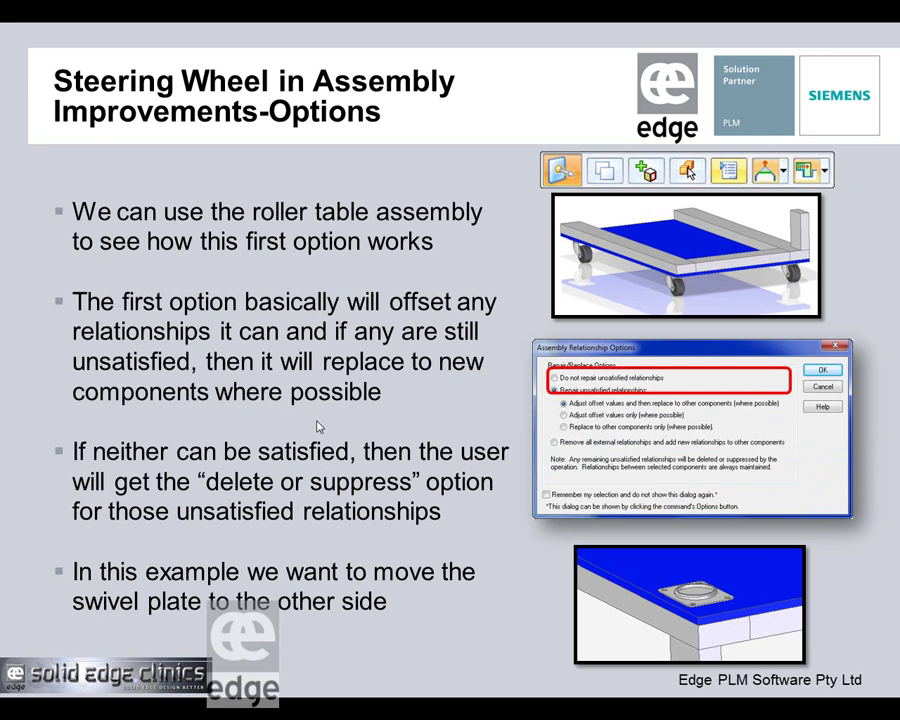
click(212, 430)
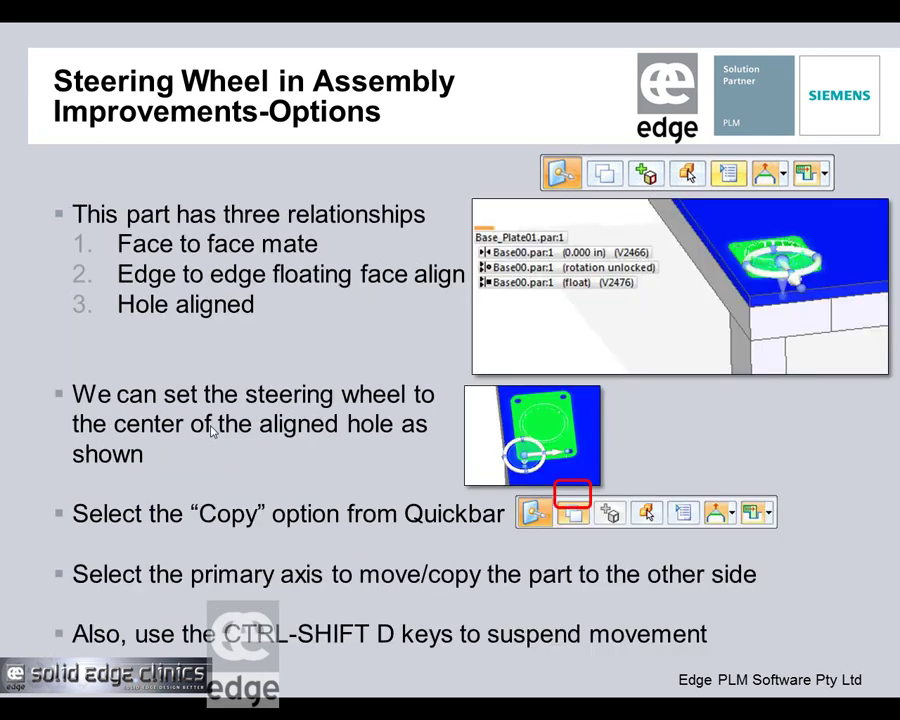
click(212, 430)
click(212, 430)
click(212, 430)
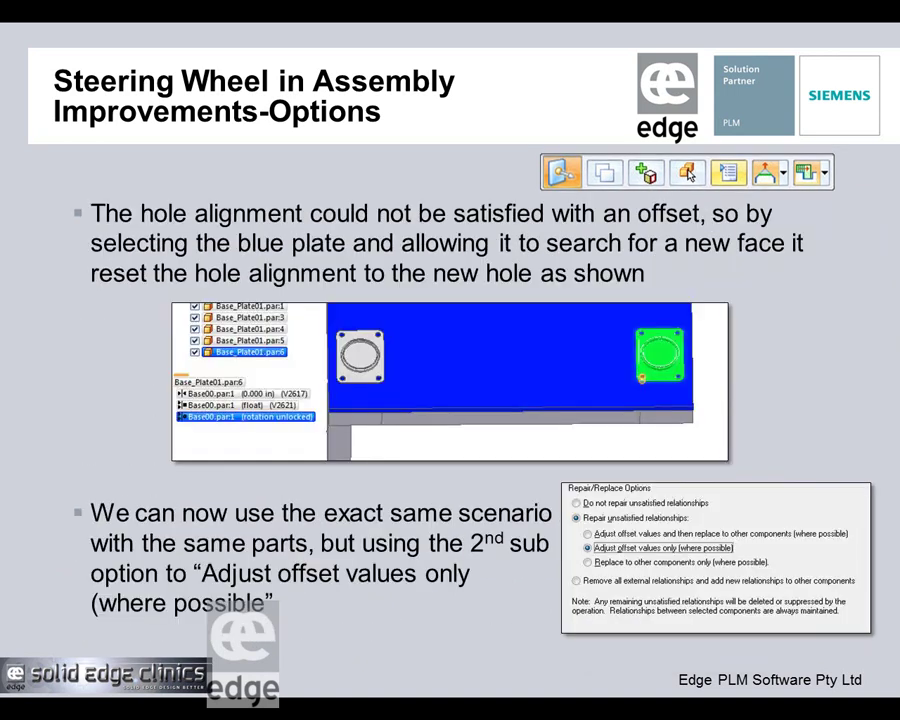
click(212, 430)
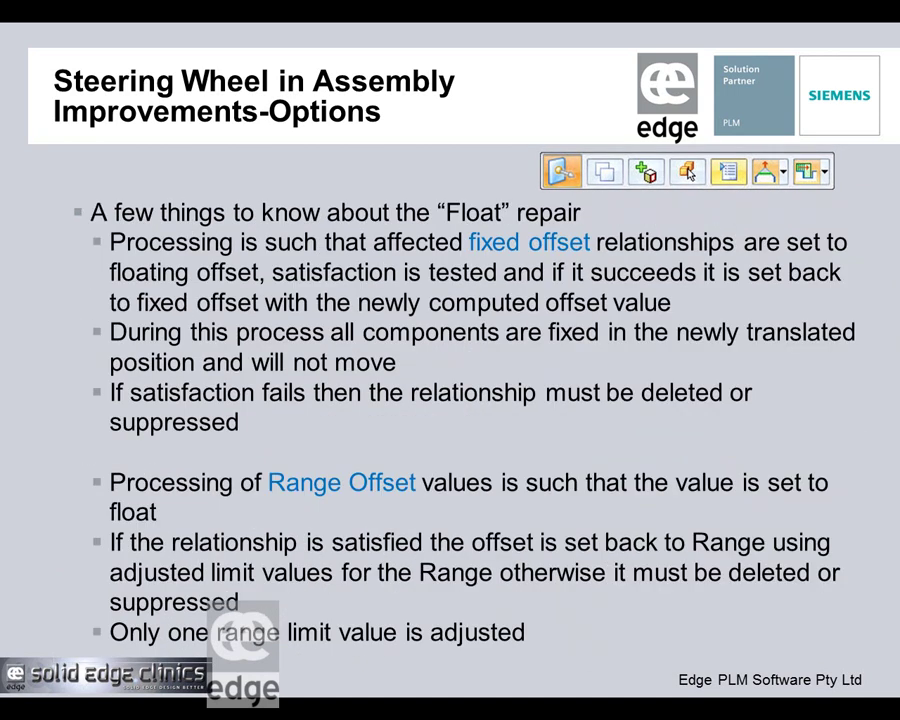
click(359, 420)
click(359, 420)
click(357, 421)
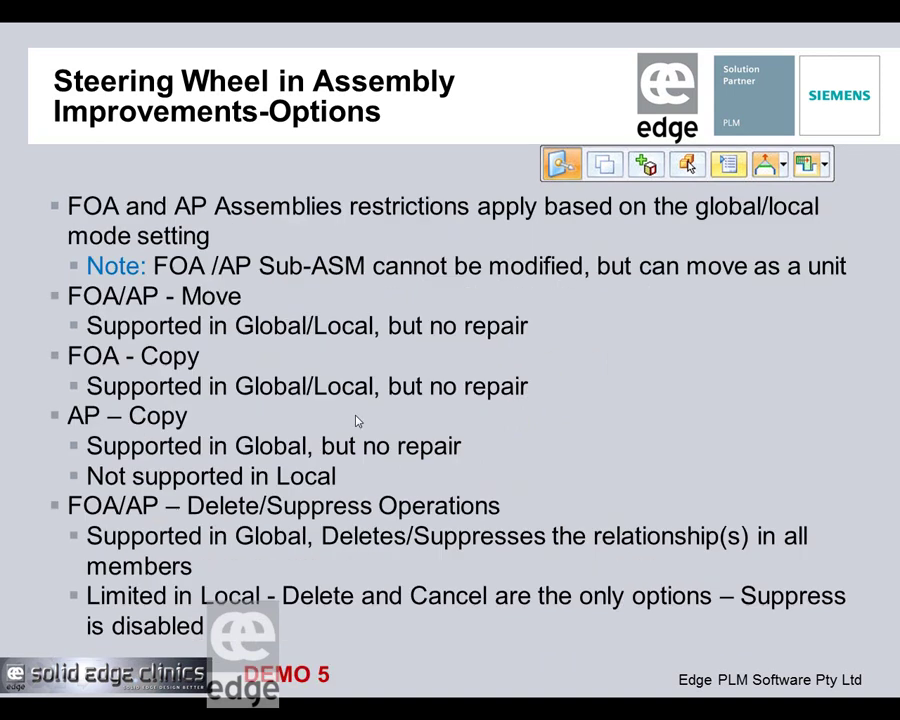
click(357, 421)
key(Left)
click(226, 508)
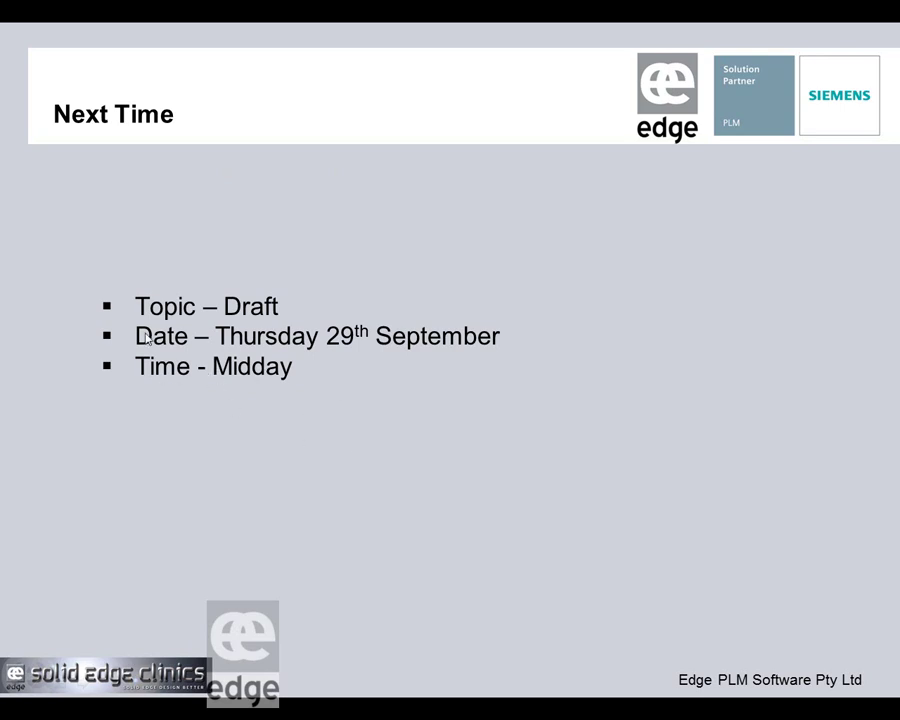
click(343, 450)
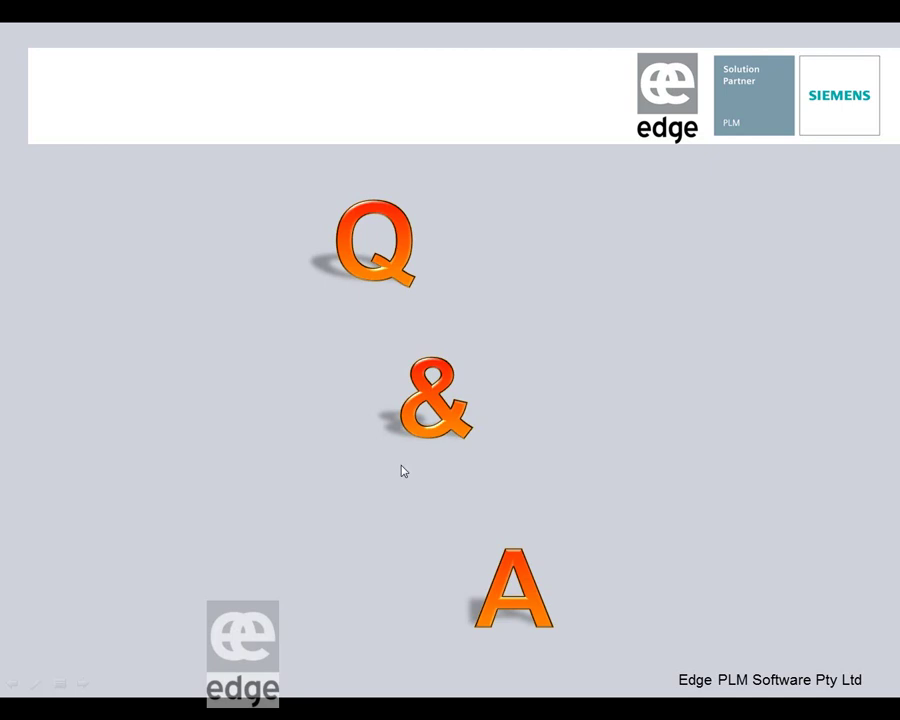
click(151, 392)
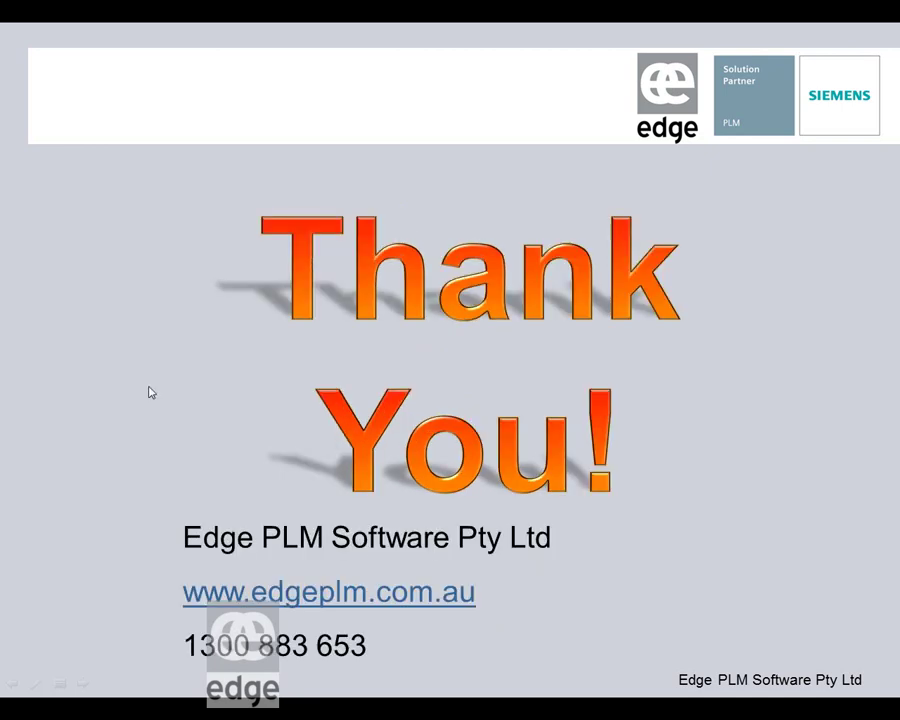